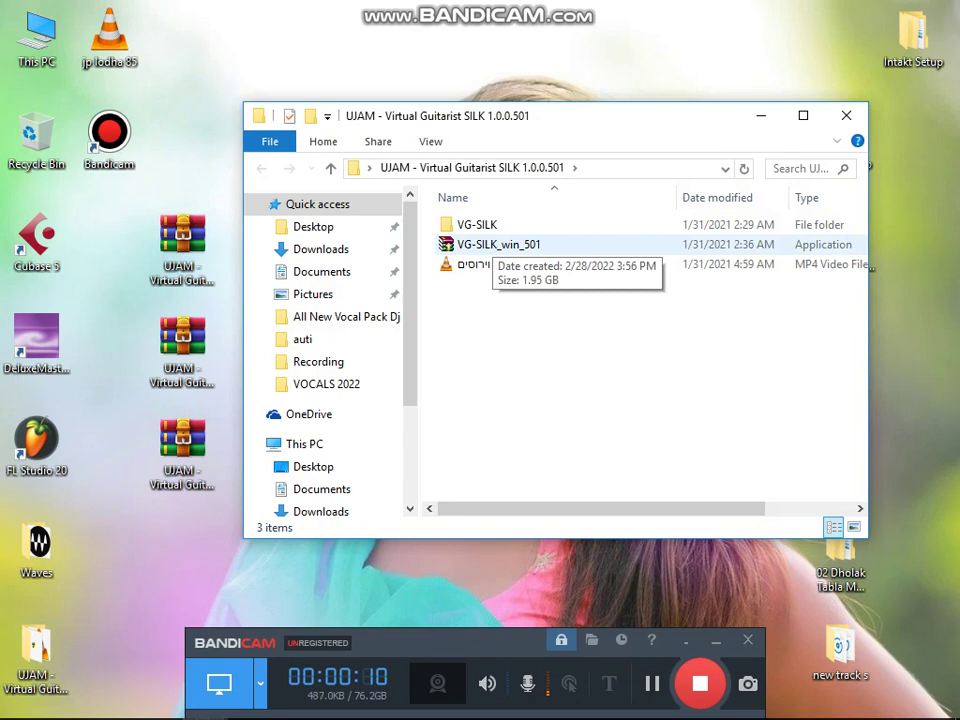
Run the VG-SILK_win_501 installer as administrator and choose English as the setup language.
click(492, 244)
right_click(492, 244)
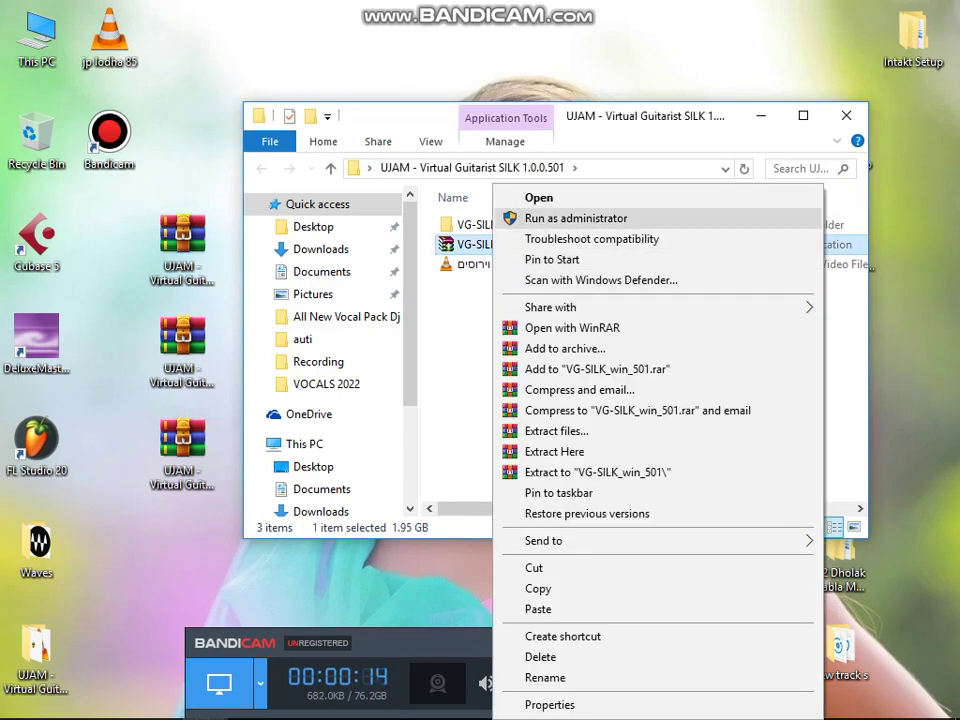
click(575, 218)
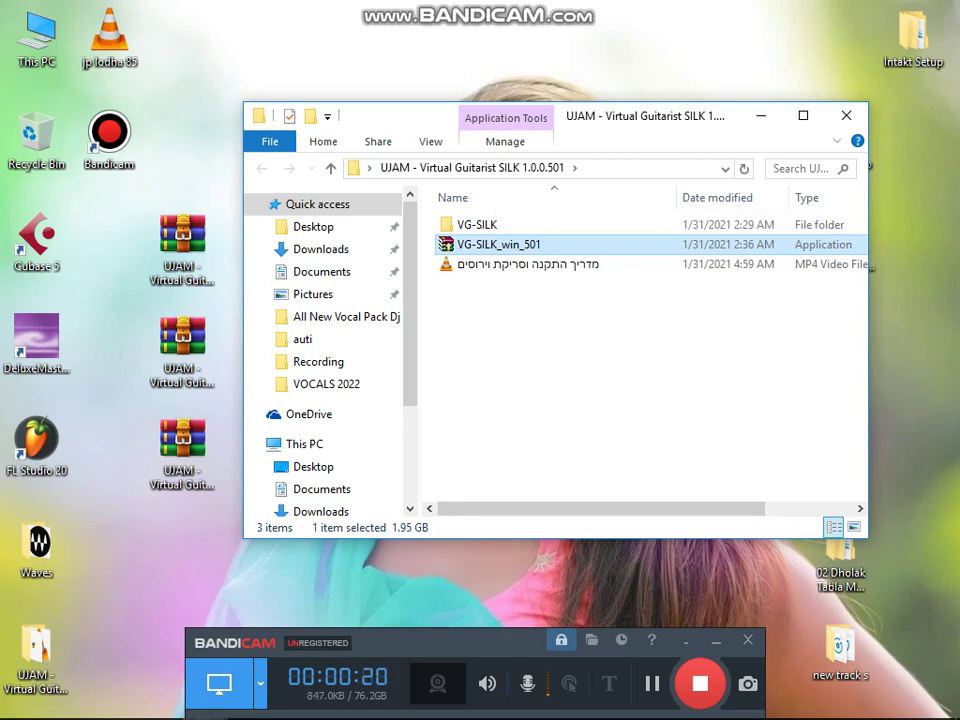
mouse_move(480, 718)
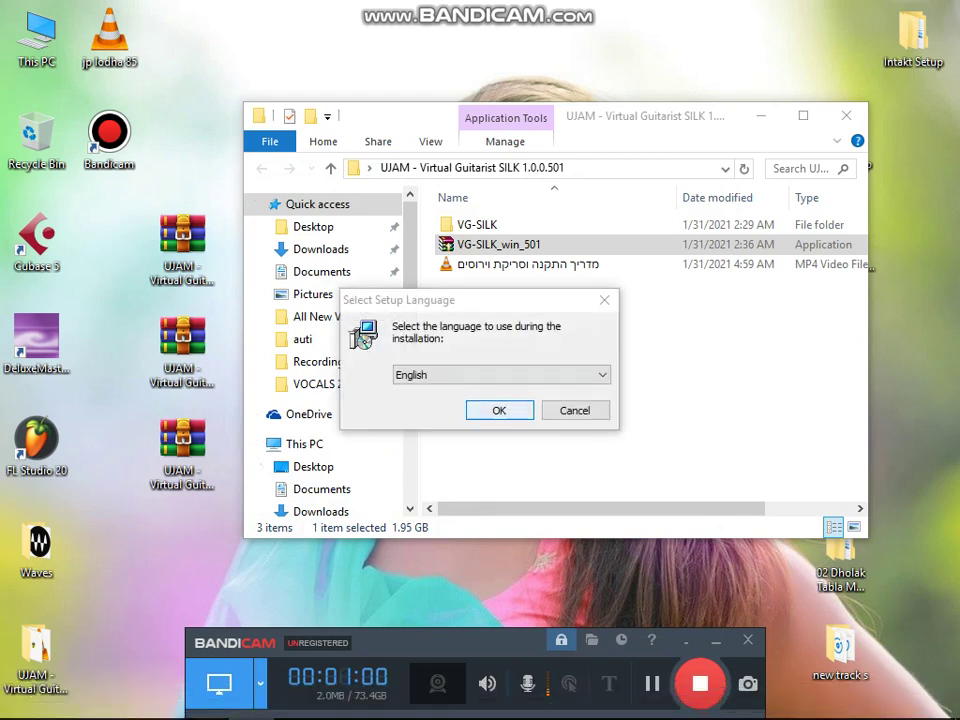
key(Return)
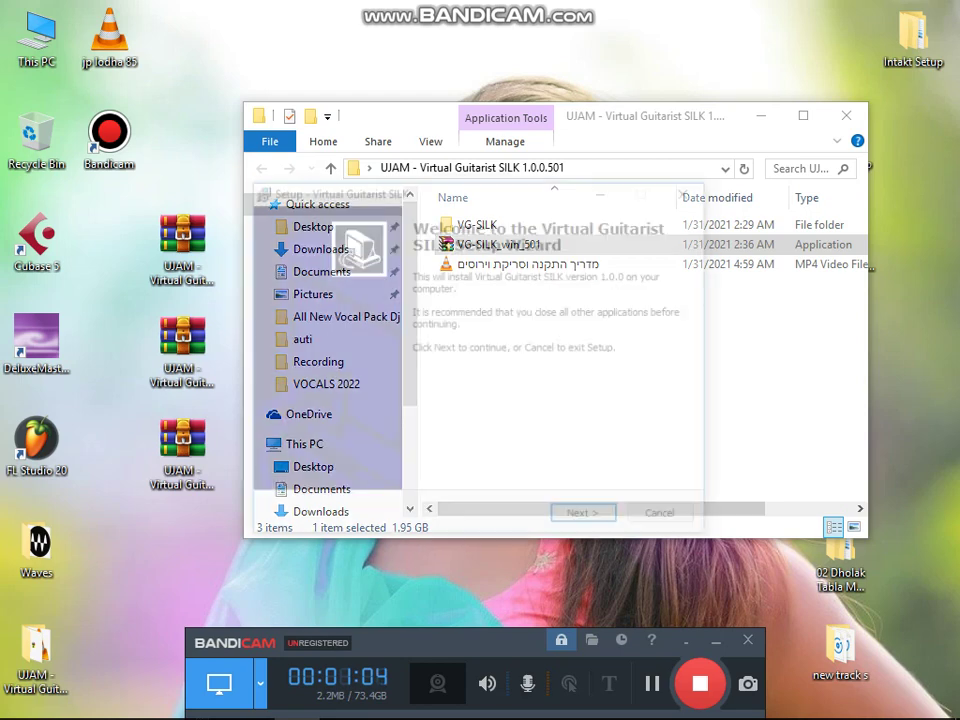
Proceed past the setup wizard's welcome page and accept the license agreement.
key(Return)
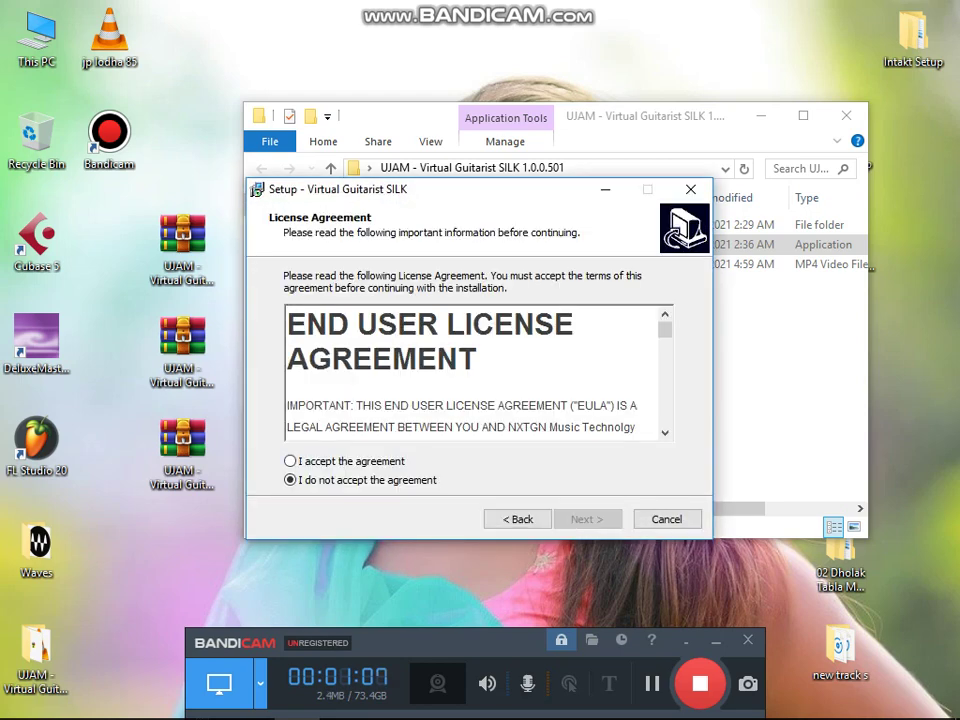
click(290, 461)
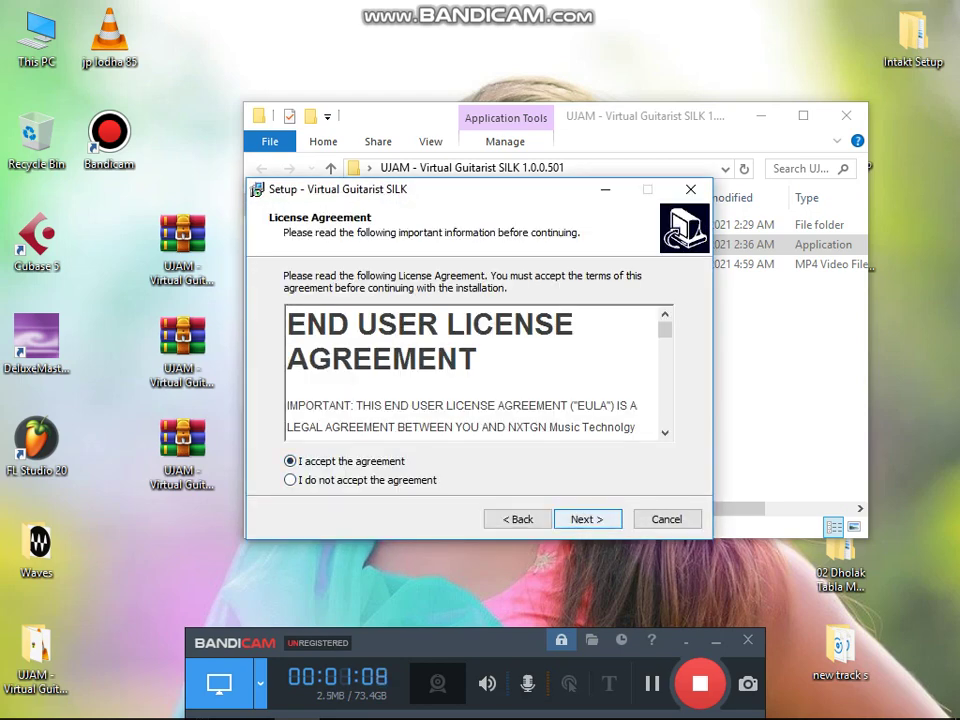
key(Return)
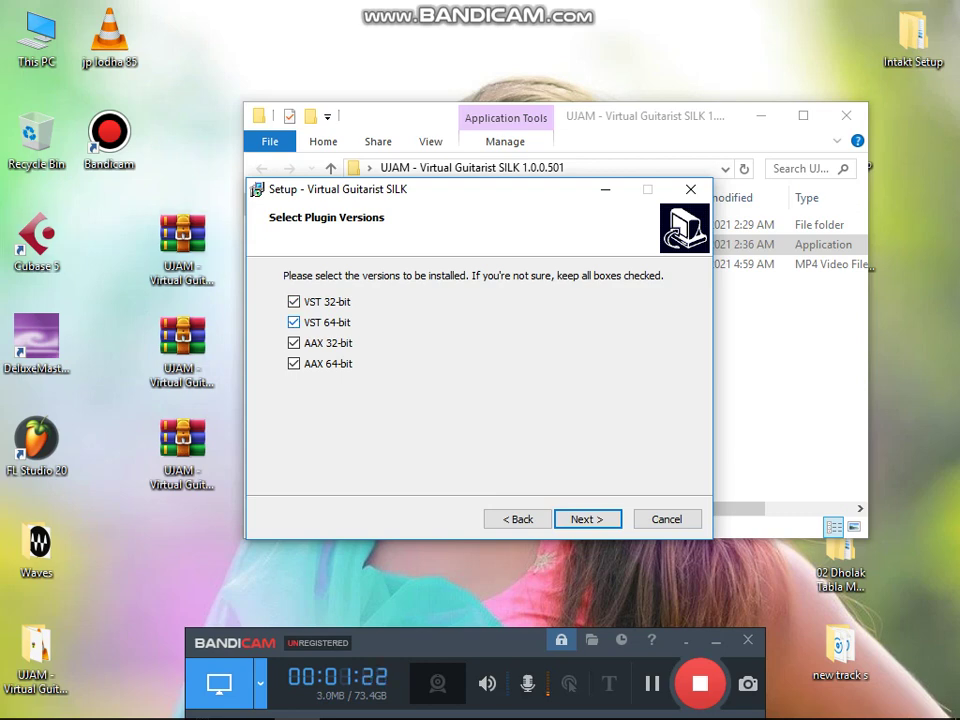
Confirm the plugin versions to install, keeping VST 32-bit and VST 64-bit selected.
click(293, 363)
click(293, 322)
click(293, 363)
click(293, 322)
click(293, 363)
key(Return)
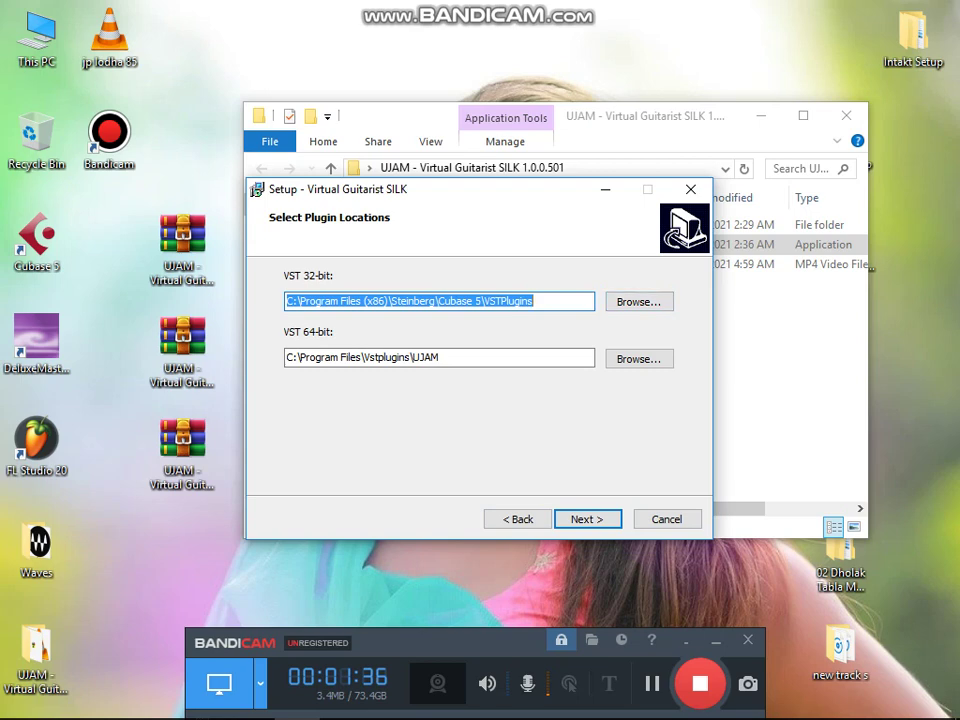
Confirm C:\Program Files (x86)\Steinberg\Cubase 5\VSTPlugins as the VST 32-bit location and keep the VST 64-bit location C:\Program Files\Vstplugins\UJAM.
key(Tab)
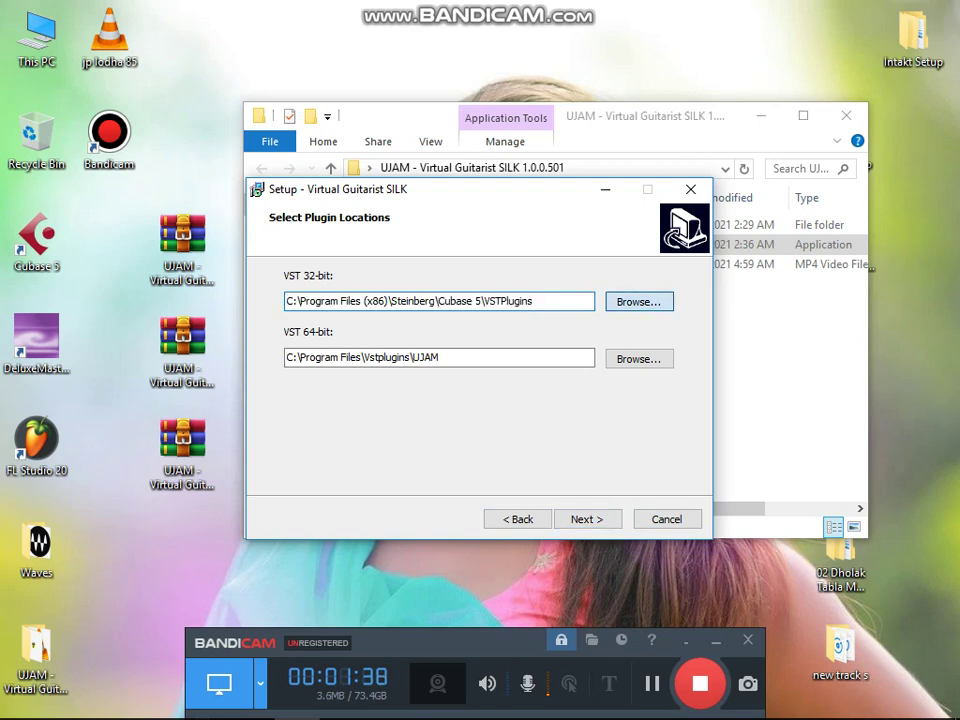
key(Return)
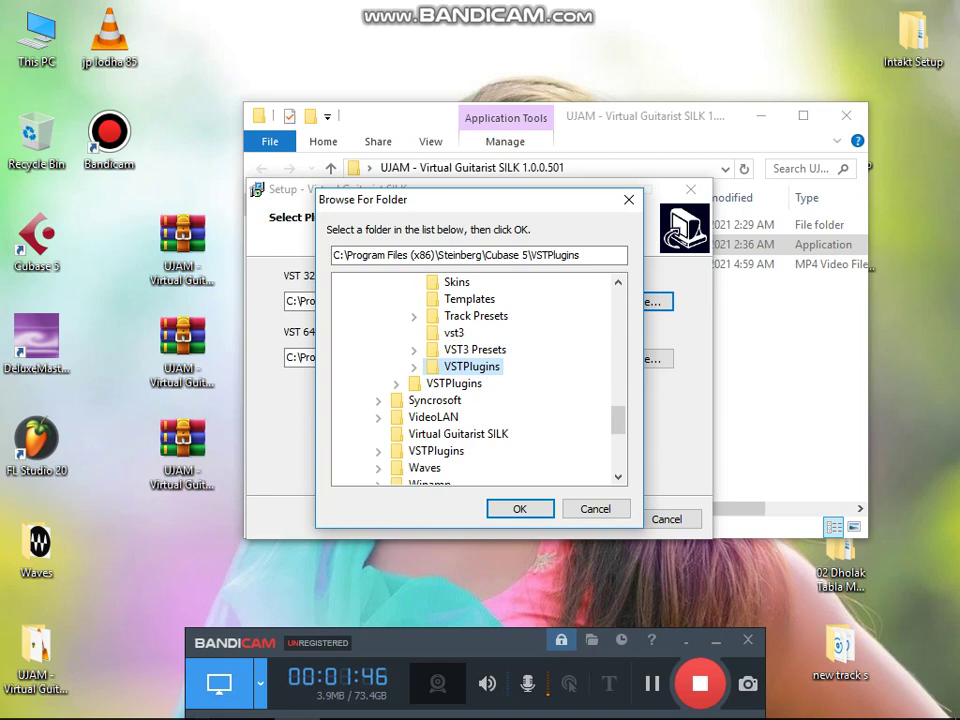
scroll(476, 316, up, 2)
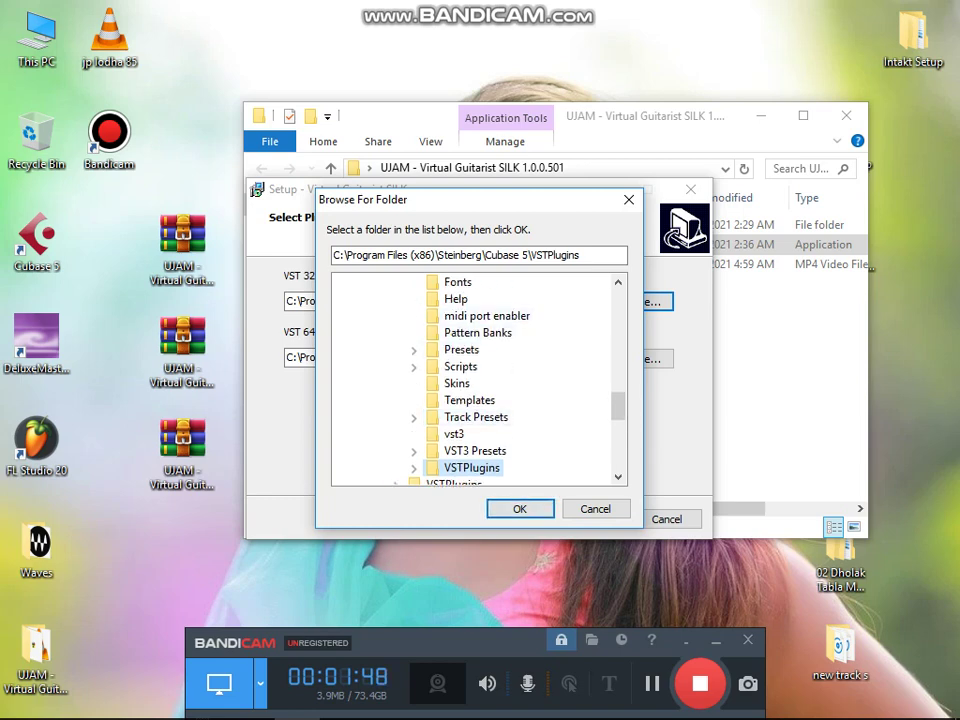
scroll(476, 380, up, 6)
scroll(476, 380, down, 4)
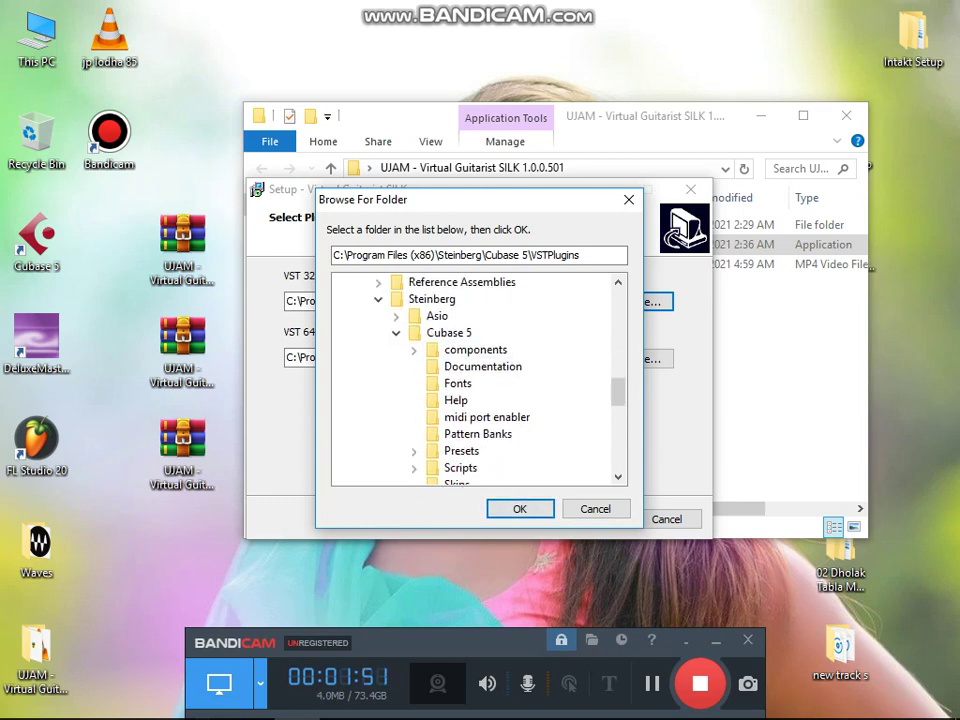
scroll(470, 440, down, 1)
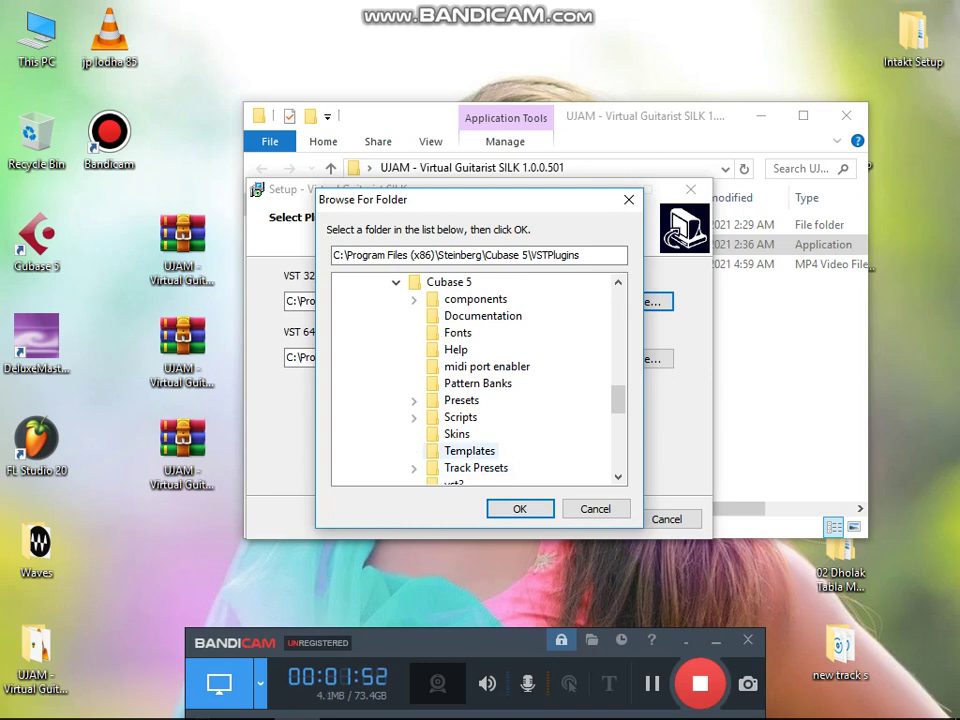
scroll(470, 440, down, 3)
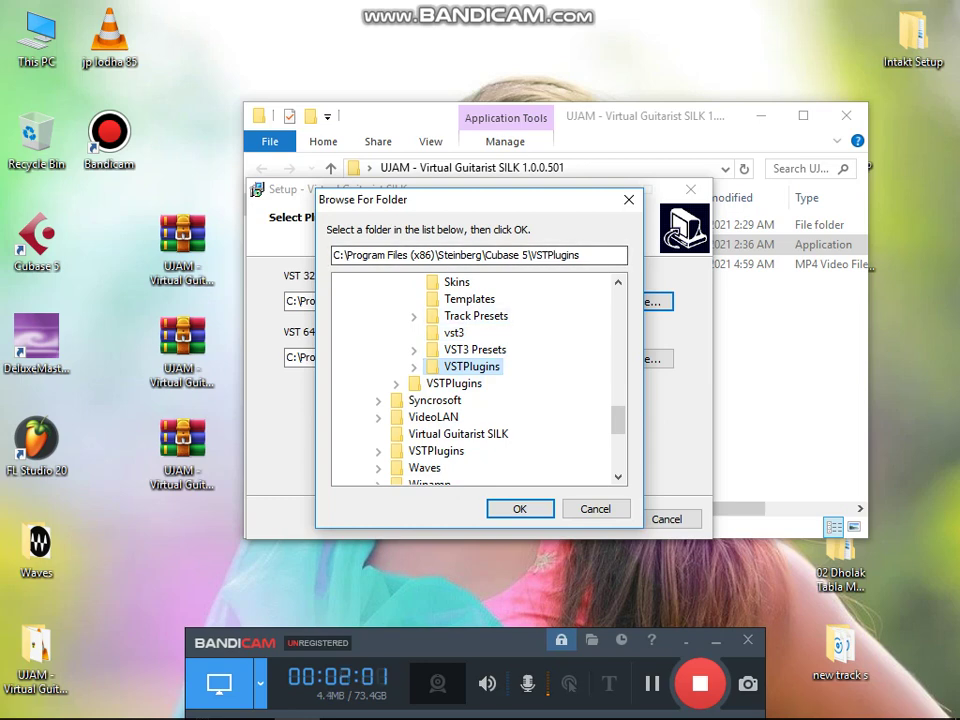
click(519, 508)
click(587, 519)
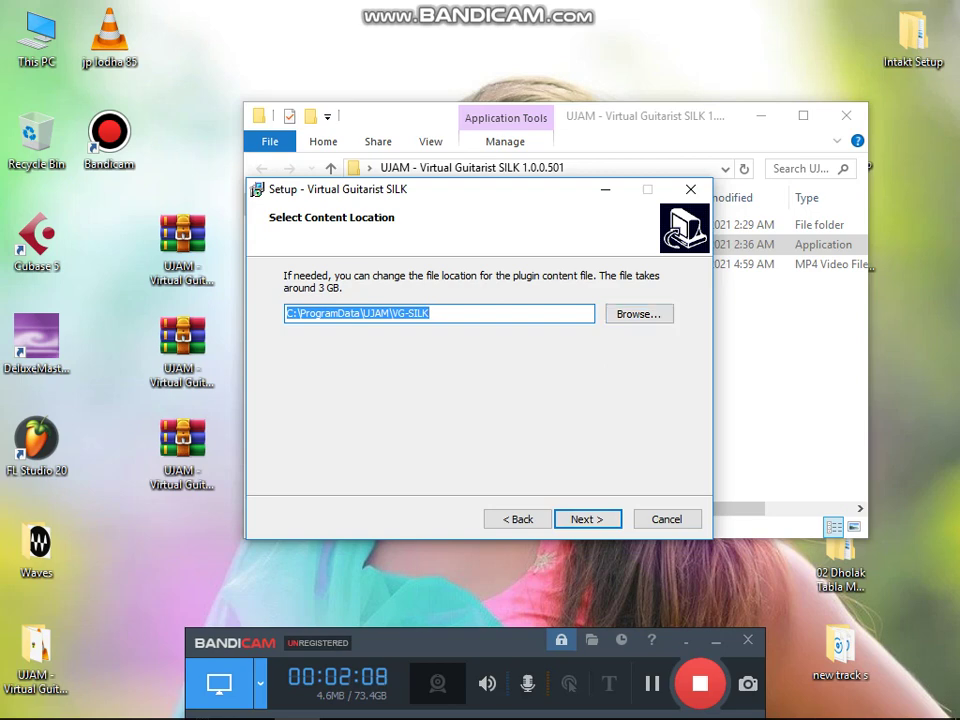
Install with the content location C:\ProgramData\UJAM\VG-SILK, letting Setup automatically close the applications, and exit the completed wizard.
key(Return)
key(Return)
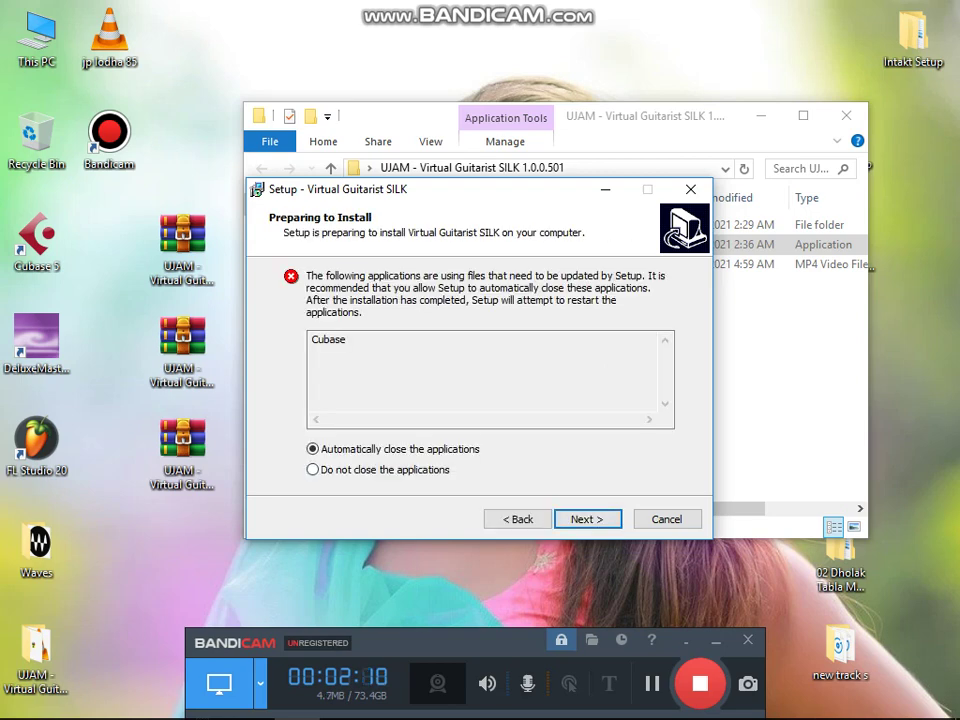
click(312, 469)
key(Up)
key(Return)
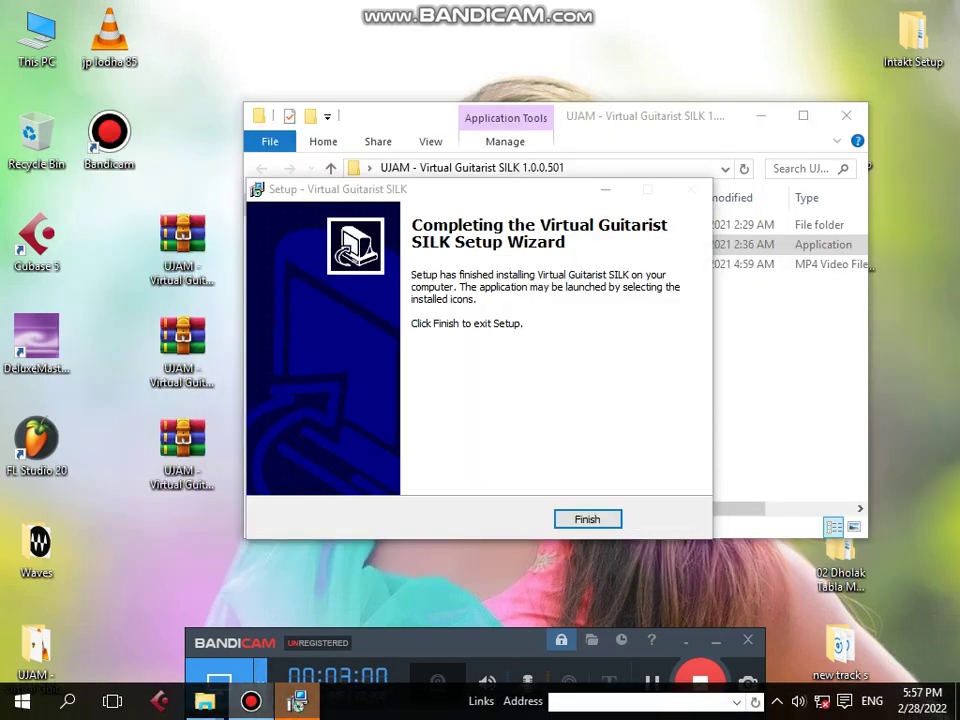
key(Return)
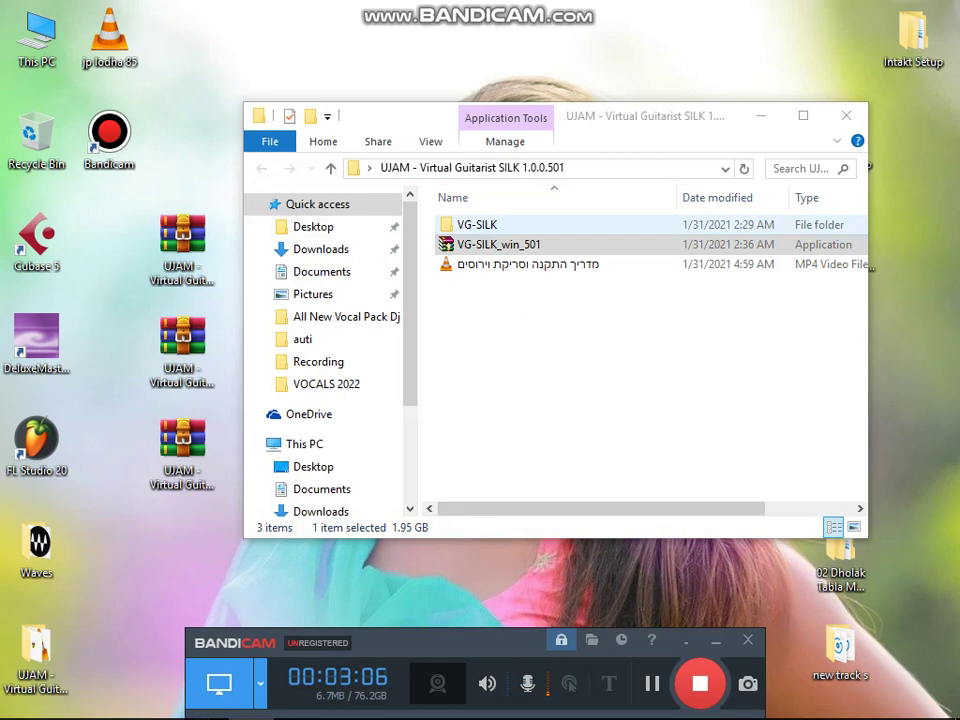
Copy VG-SILK.dll from the 32 subfolder of the VG-SILK folder.
double_click(477, 224)
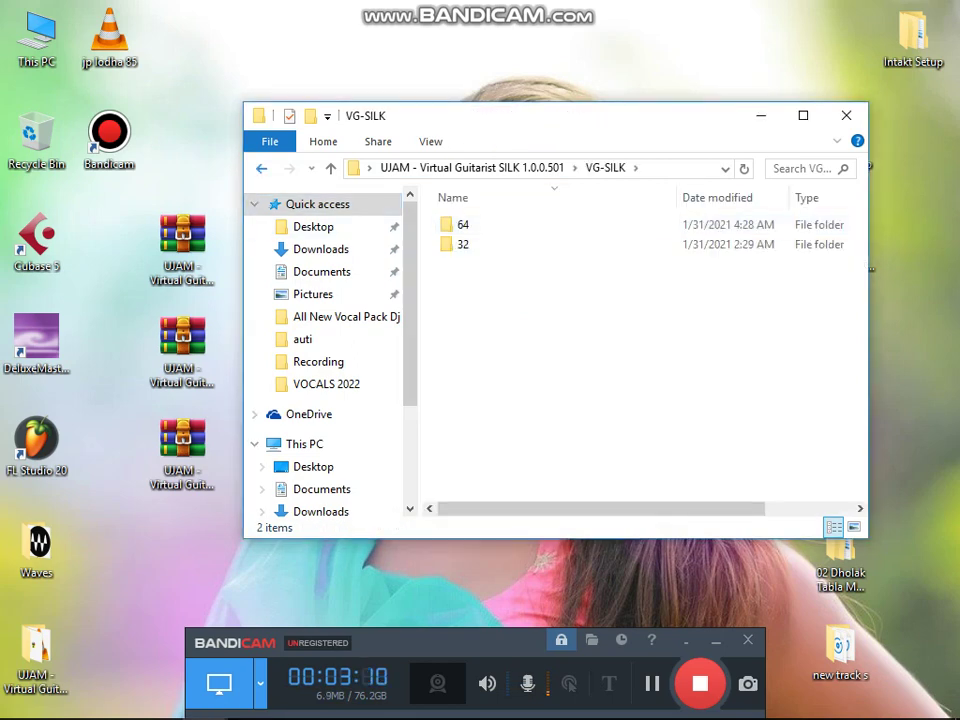
key(alt+Left)
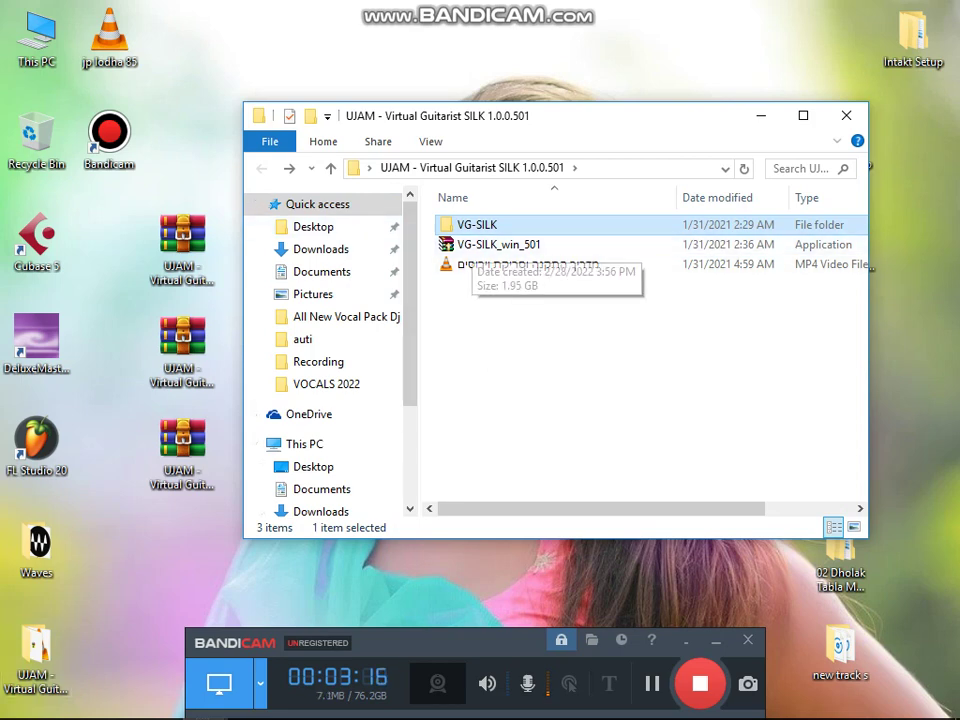
double_click(485, 224)
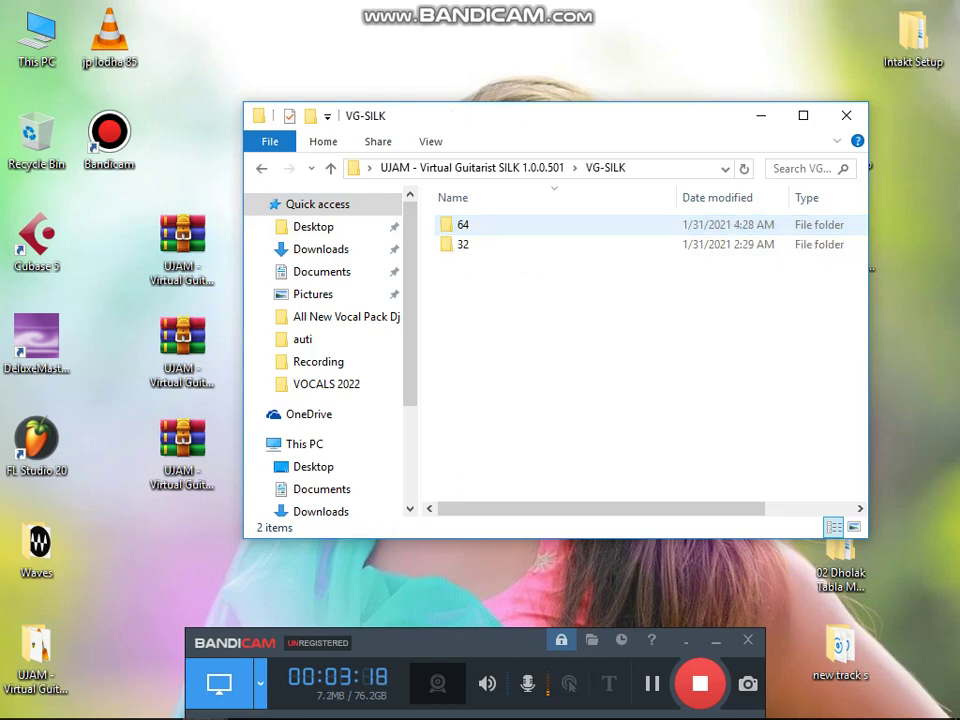
click(463, 244)
click(463, 224)
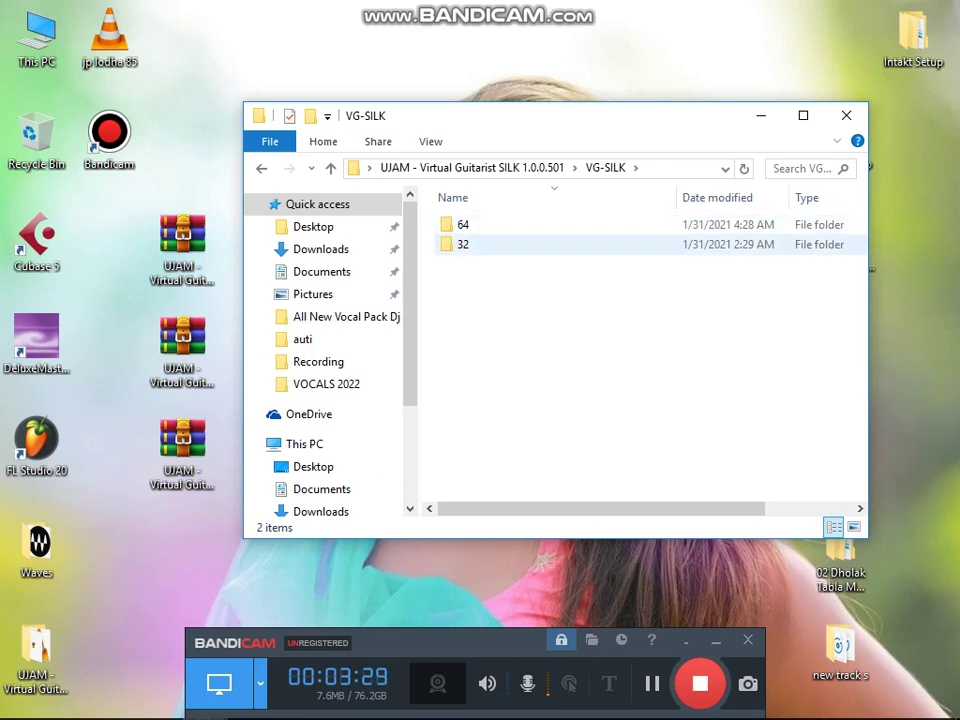
click(463, 244)
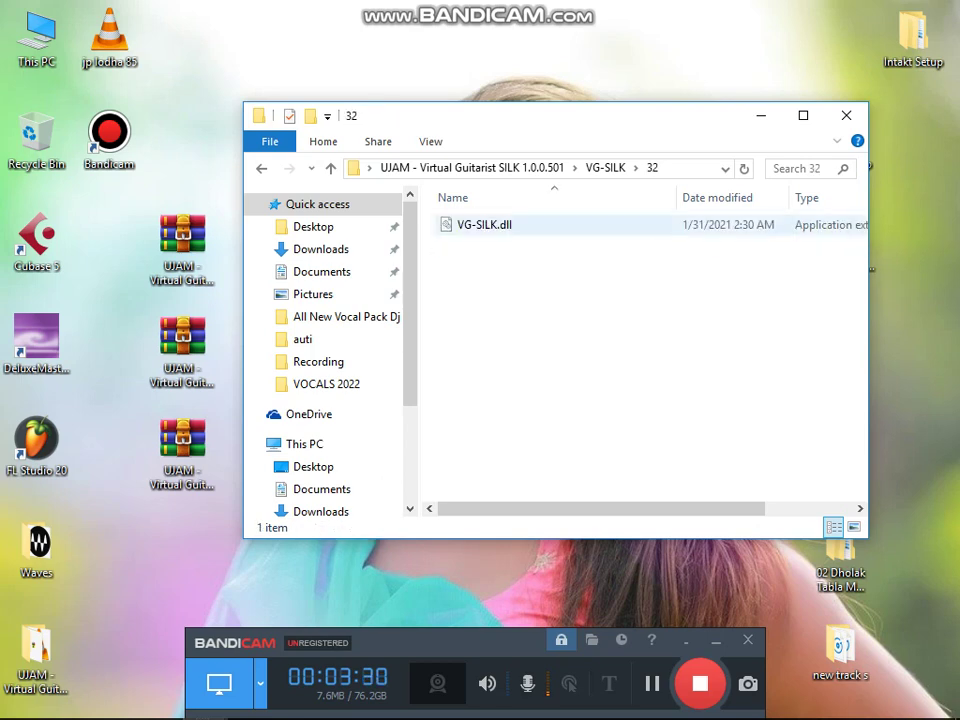
click(484, 224)
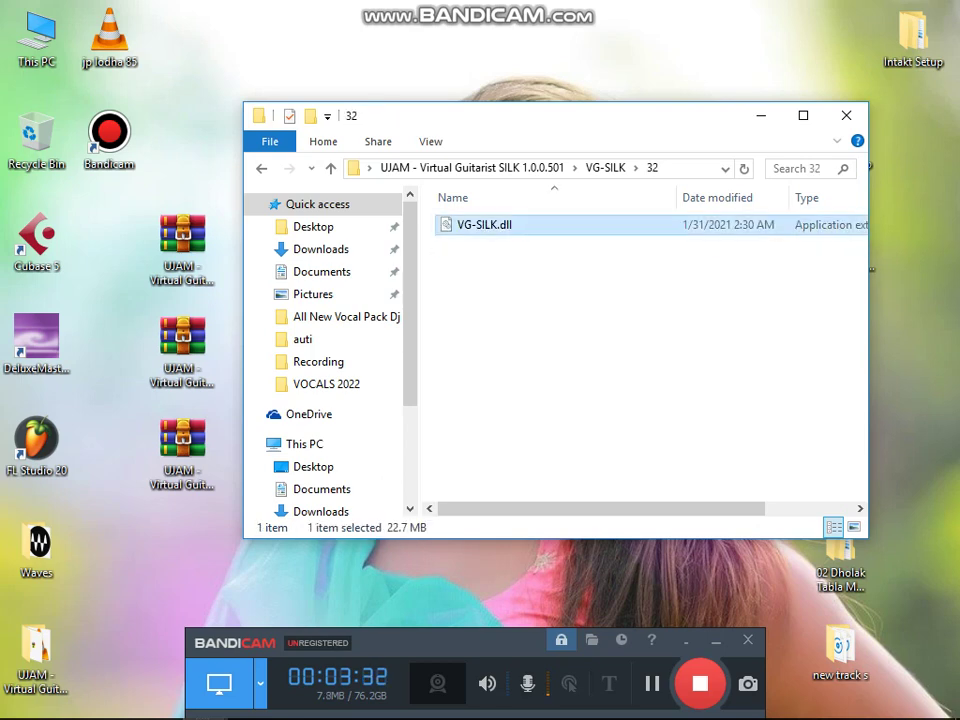
right_click(481, 220)
click(520, 456)
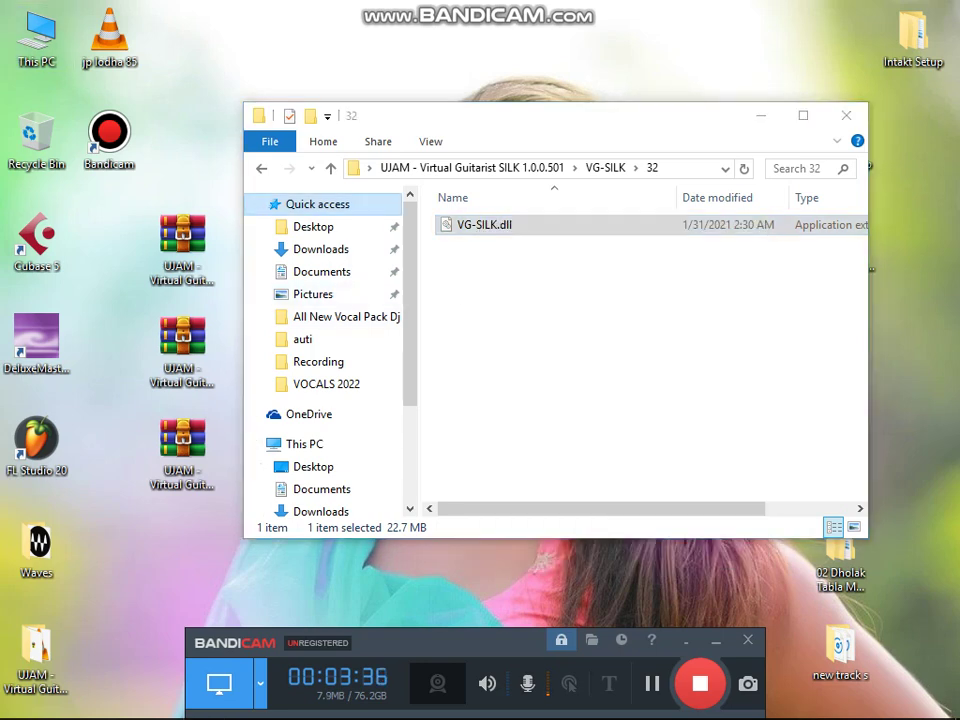
Open the folder C:\Program Files (x86)\Steinberg\Cubase 5\VSTPlugins in a separate window.
double_click(37, 38)
double_click(547, 403)
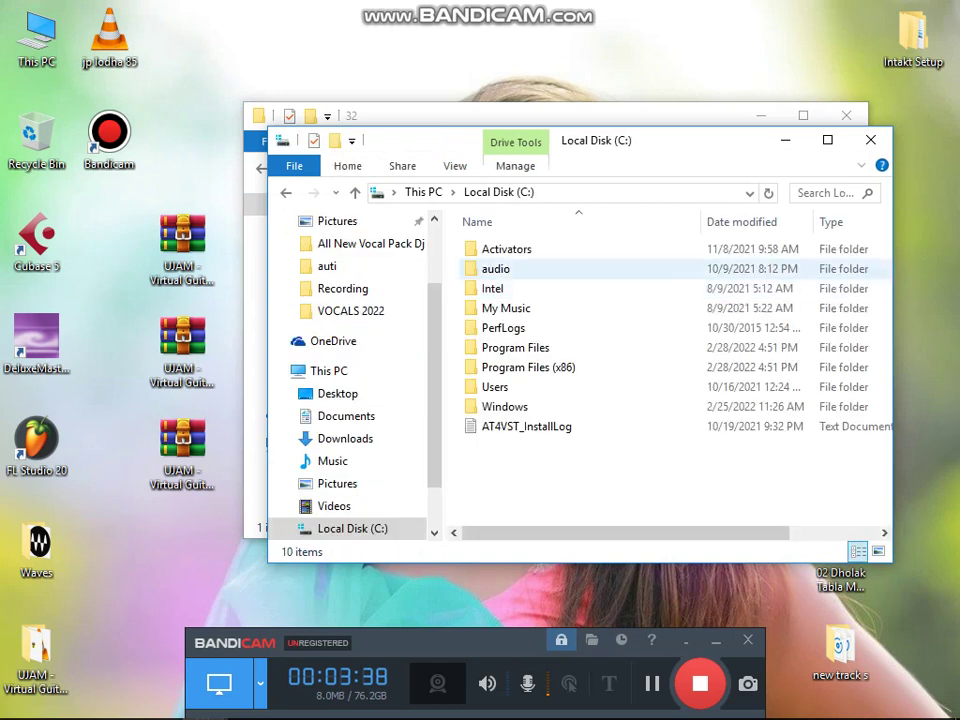
double_click(515, 367)
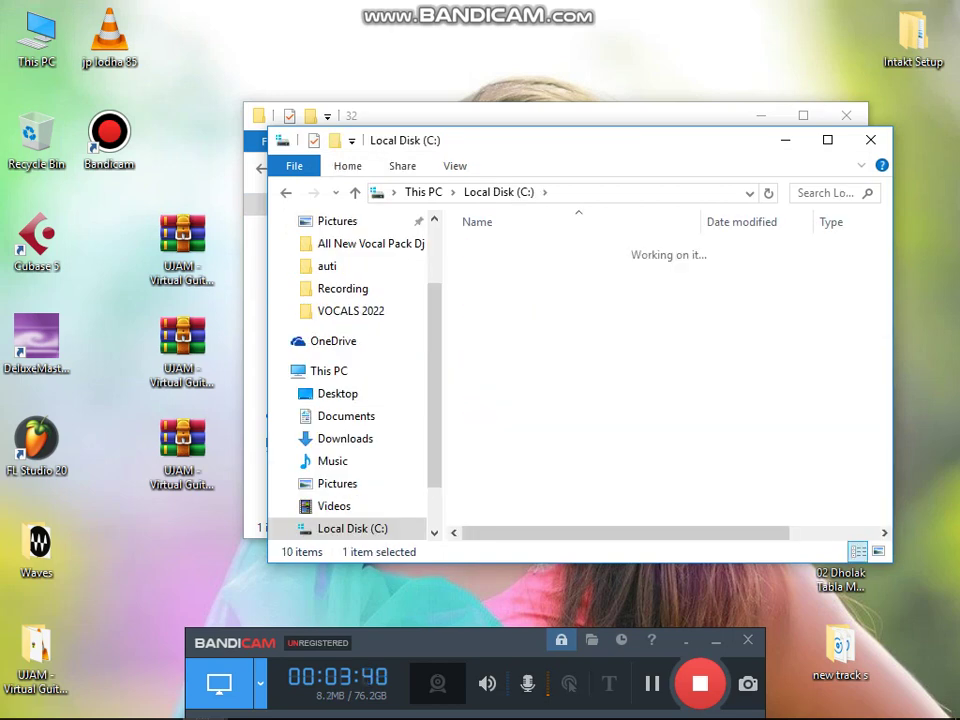
scroll(520, 352, down, 5)
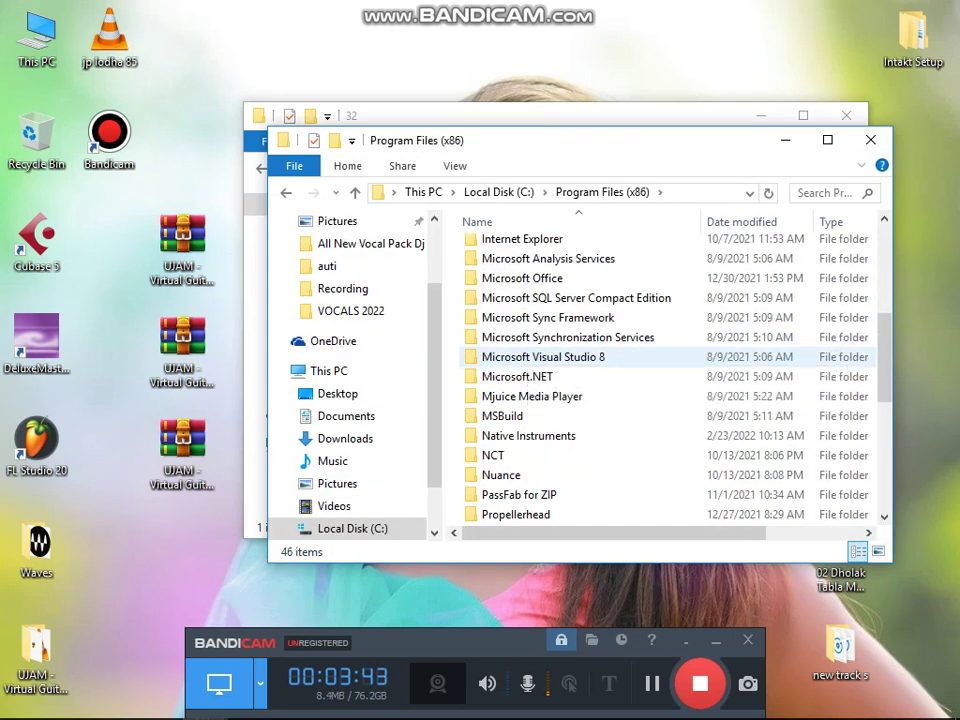
key(s)
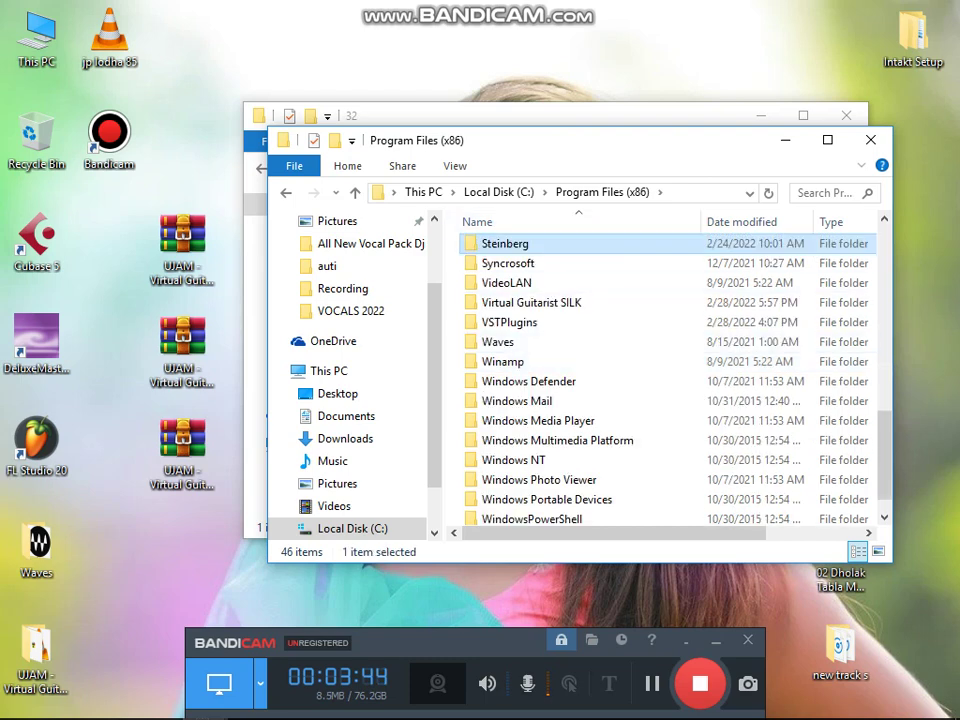
key(Return)
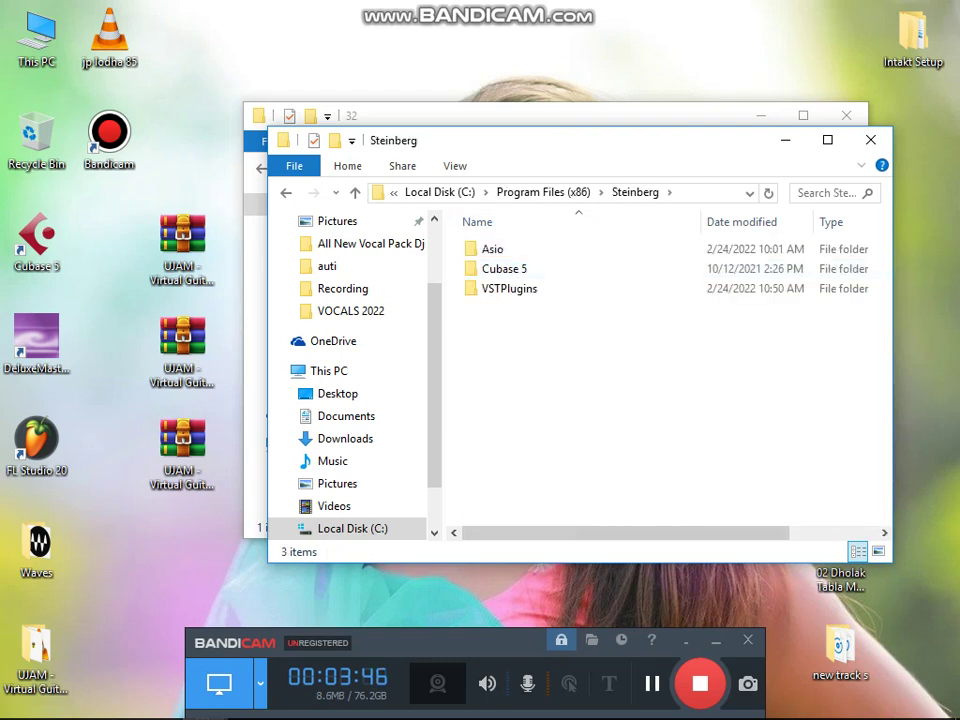
double_click(504, 268)
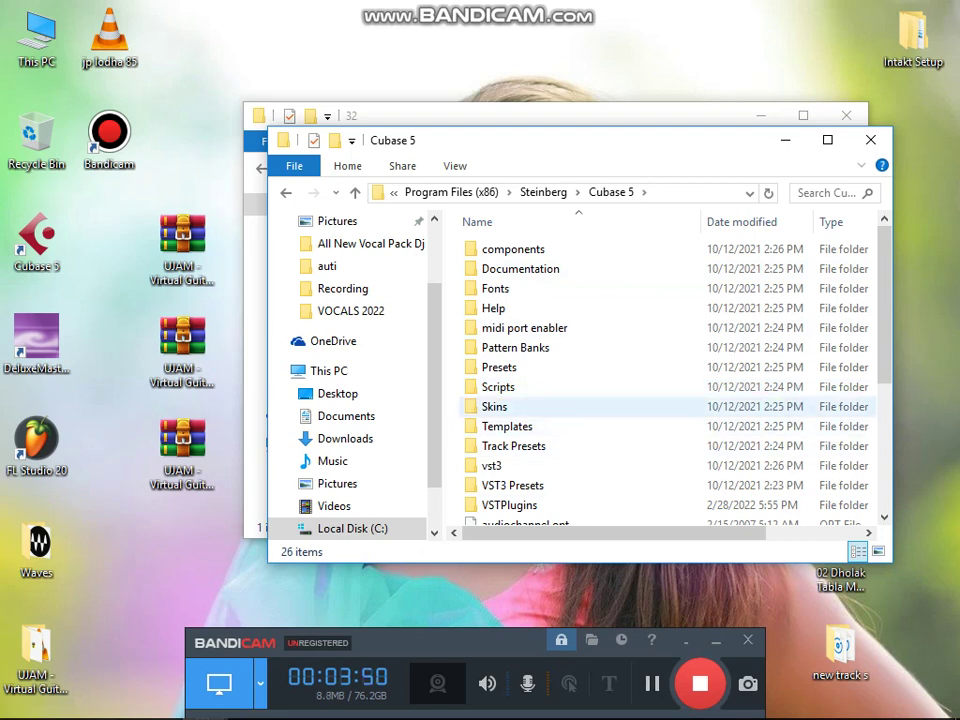
double_click(495, 505)
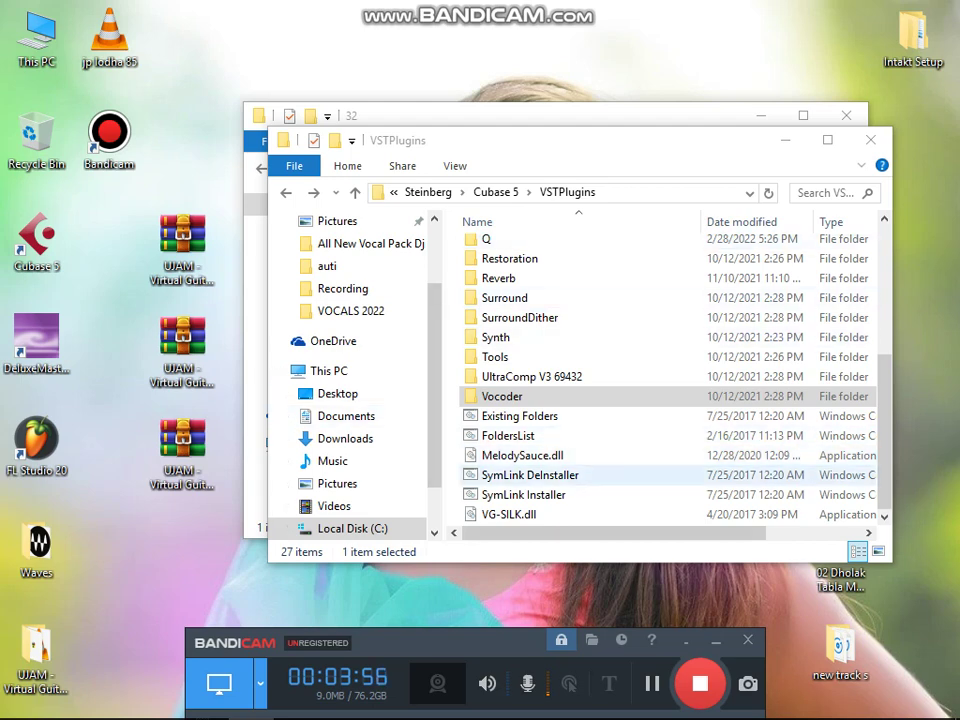
Paste the copied VG-SILK.dll into VSTPlugins, replacing the existing file and granting administrator permission.
right_click(629, 467)
click(674, 330)
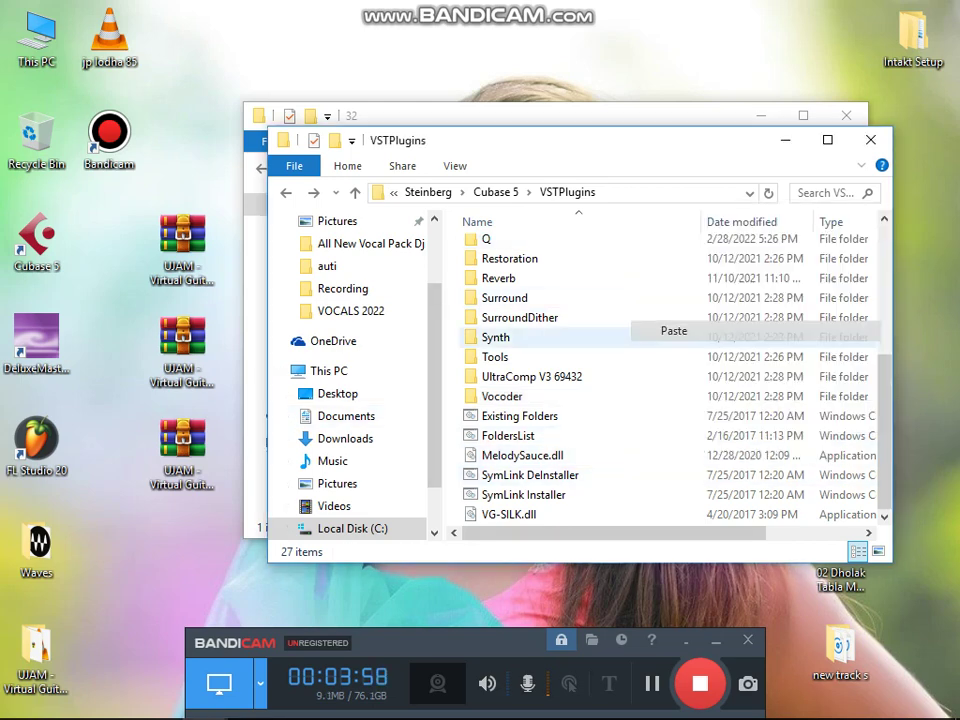
click(431, 218)
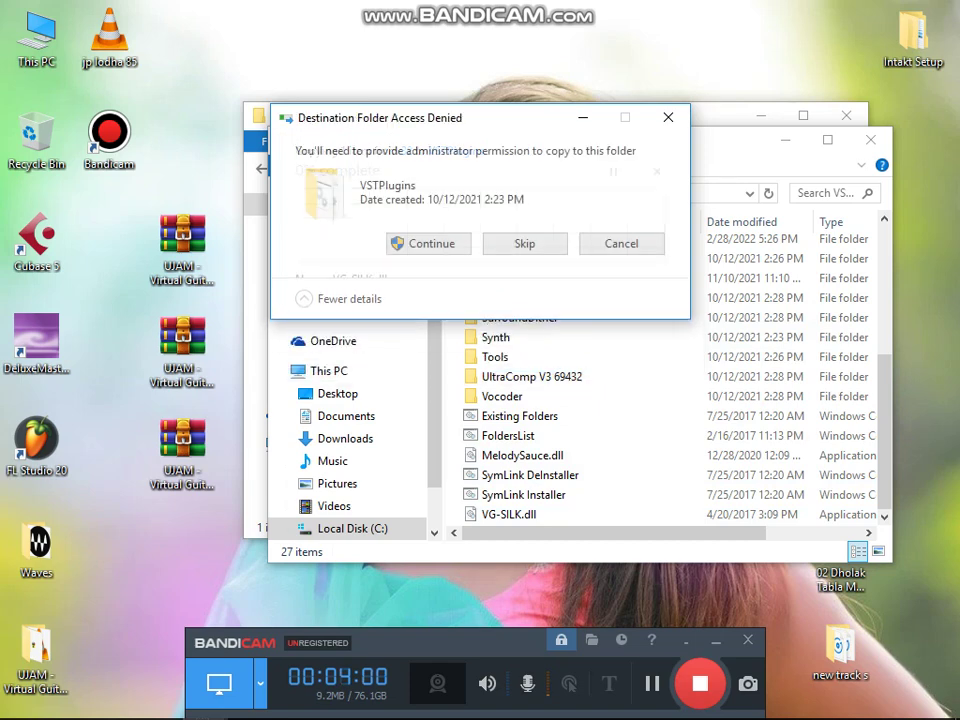
click(428, 243)
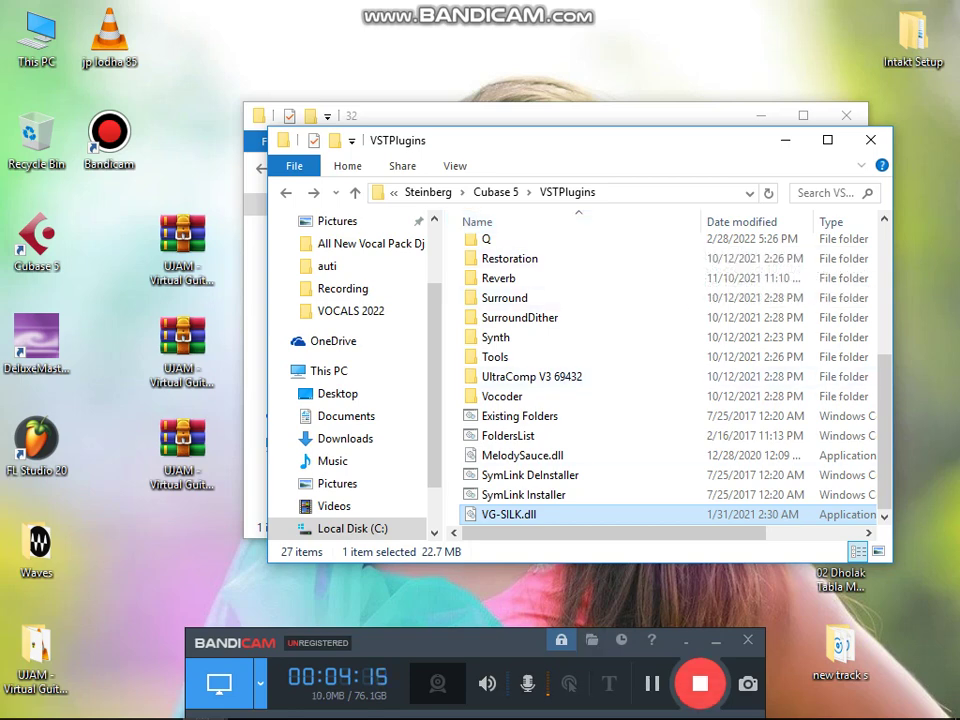
Close the VSTPlugins and 32 folder windows.
click(652, 683)
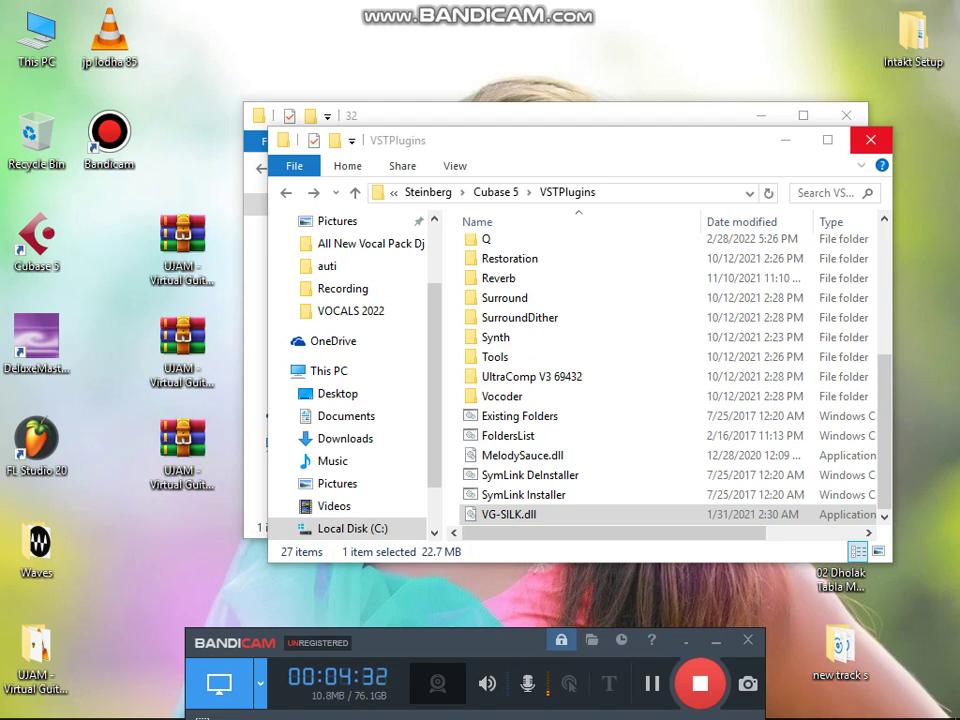
click(870, 140)
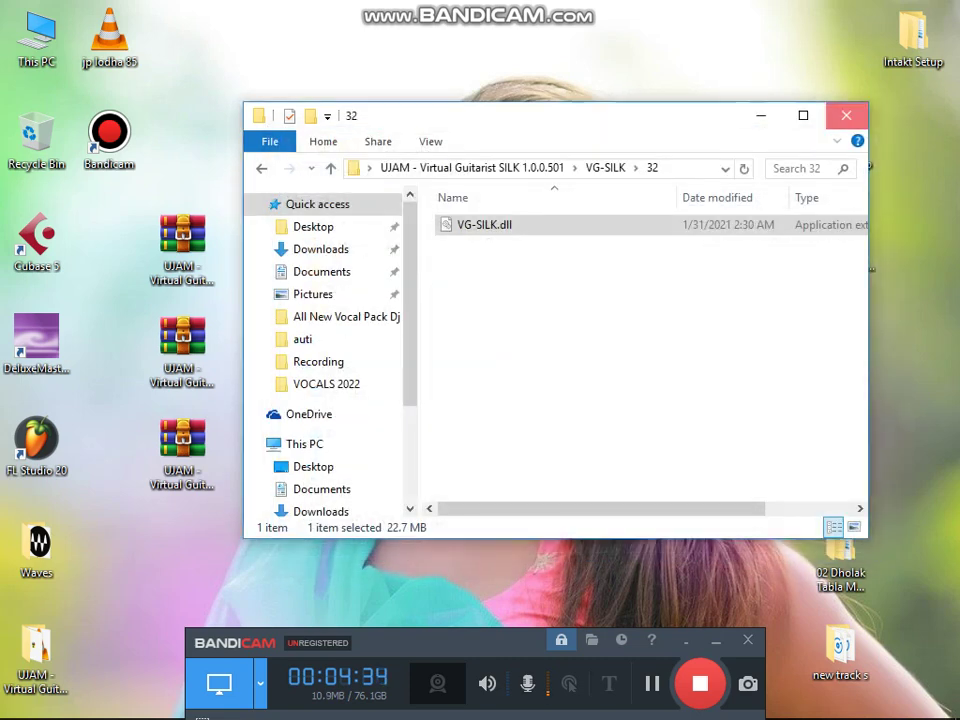
click(846, 115)
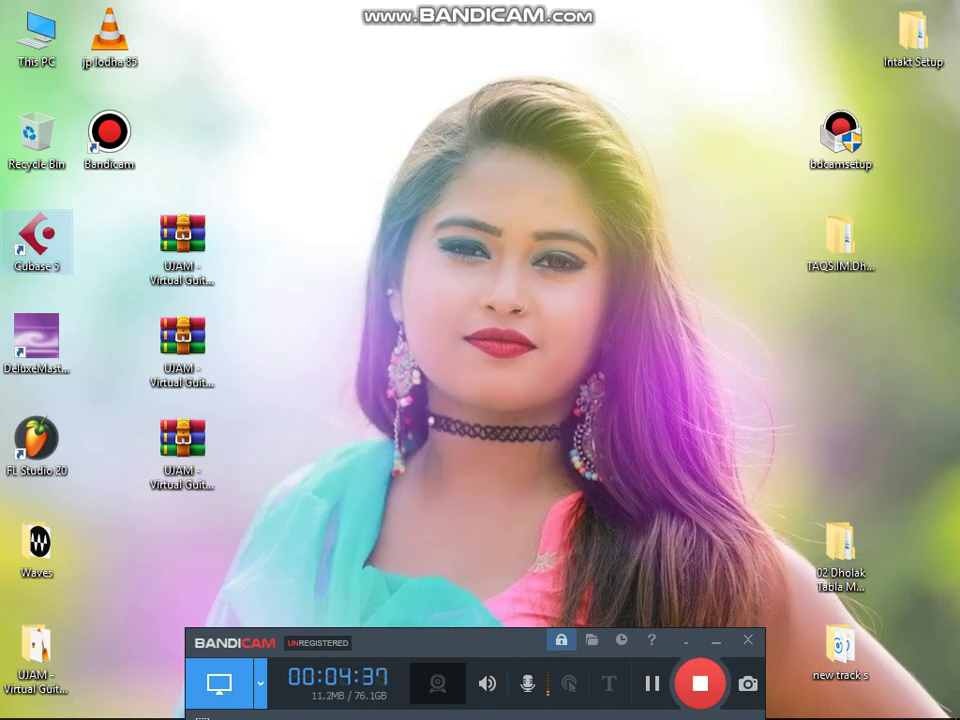
right_click(427, 130)
click(475, 184)
right_click(369, 96)
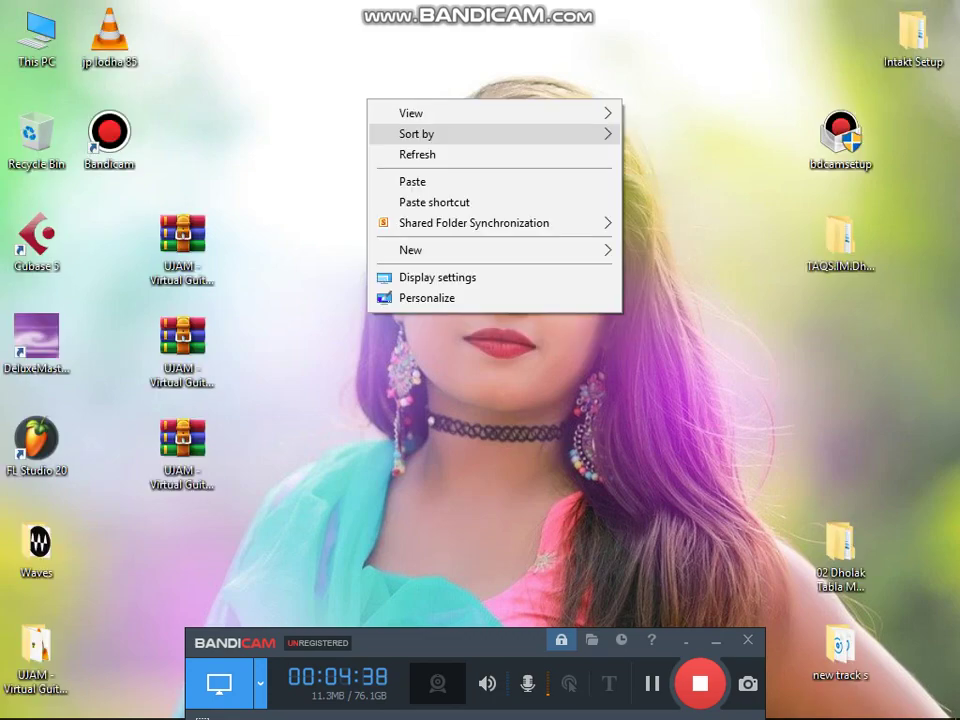
click(416, 151)
right_click(367, 74)
click(416, 128)
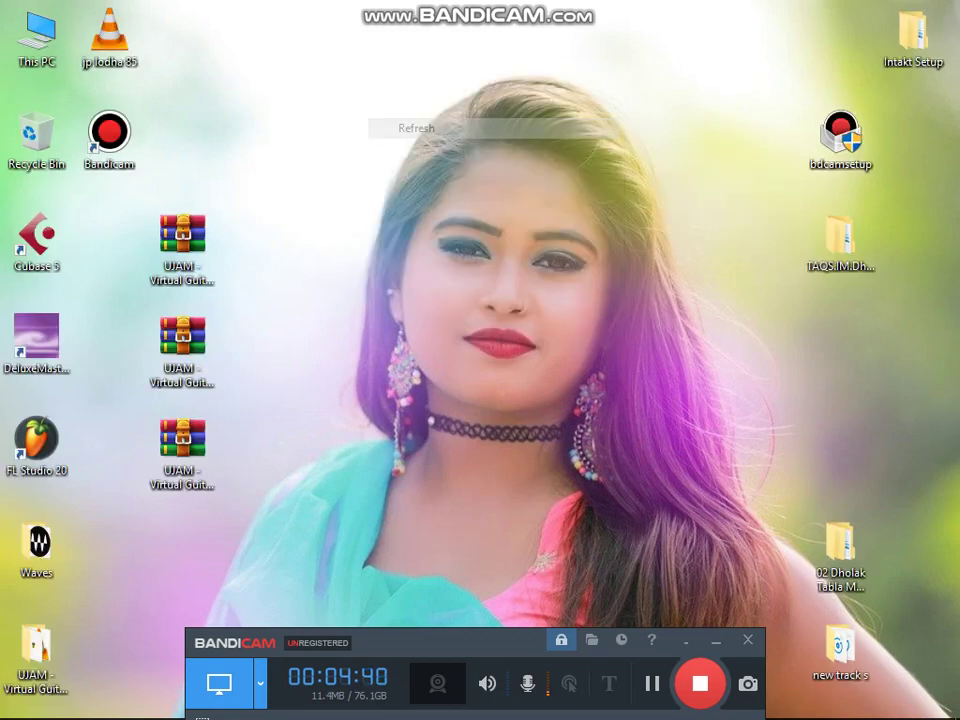
right_click(371, 79)
click(418, 133)
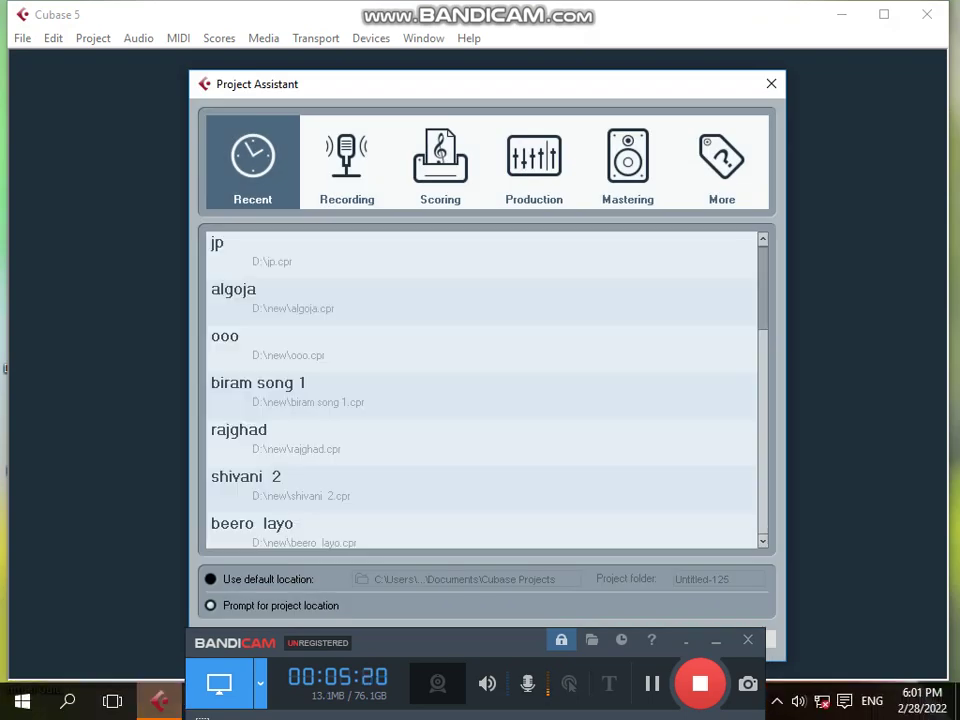
Create a new empty project in Cubase 5, accepting the proposed project folder, and maximize the project window.
scroll(480, 390, down, 5)
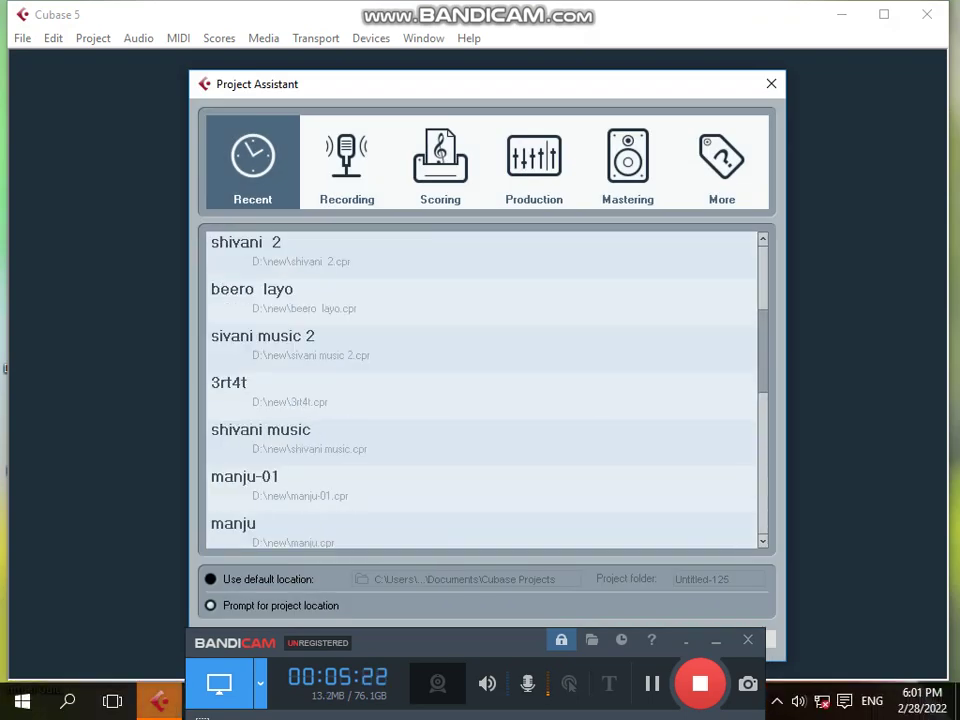
drag(598, 95, 594, 25)
click(662, 569)
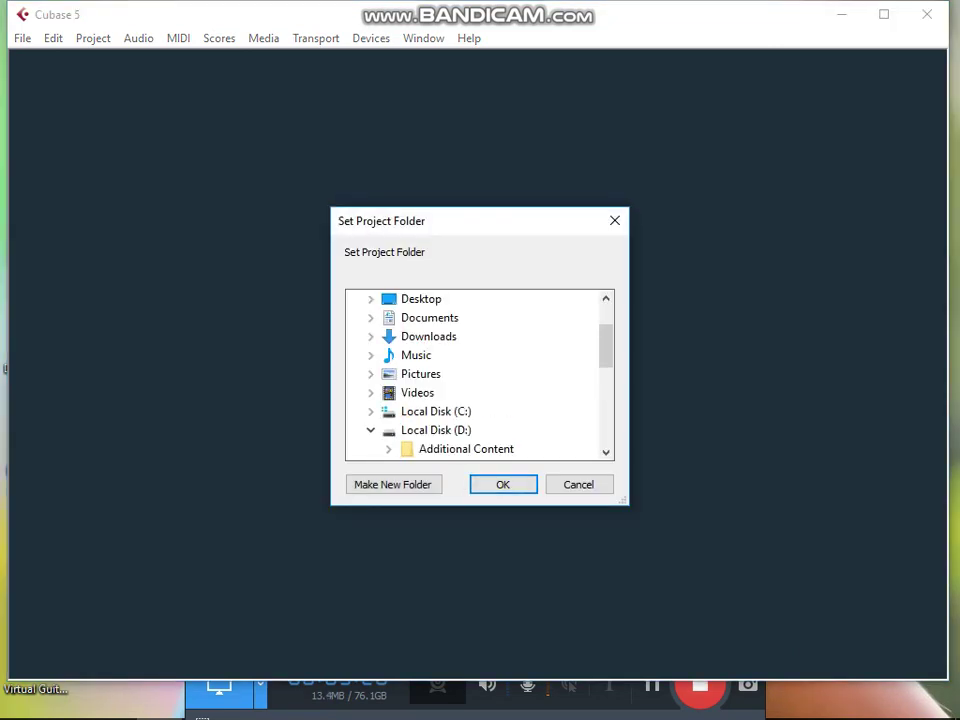
click(503, 484)
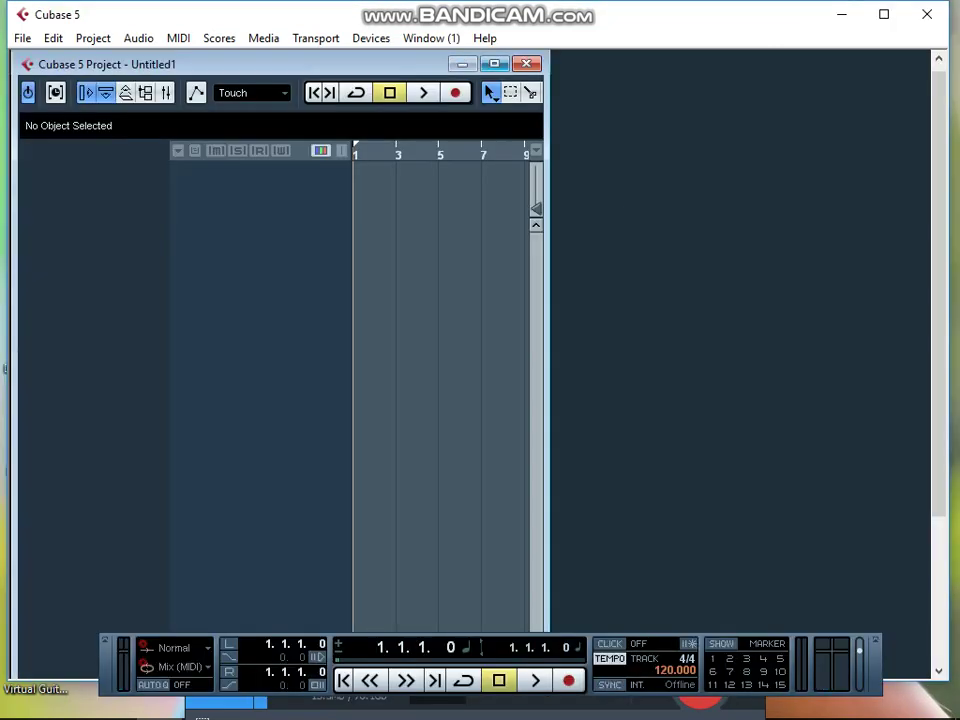
click(494, 63)
Add one instrument track to the project with VG-SILK as its VST instrument.
right_click(275, 184)
click(330, 214)
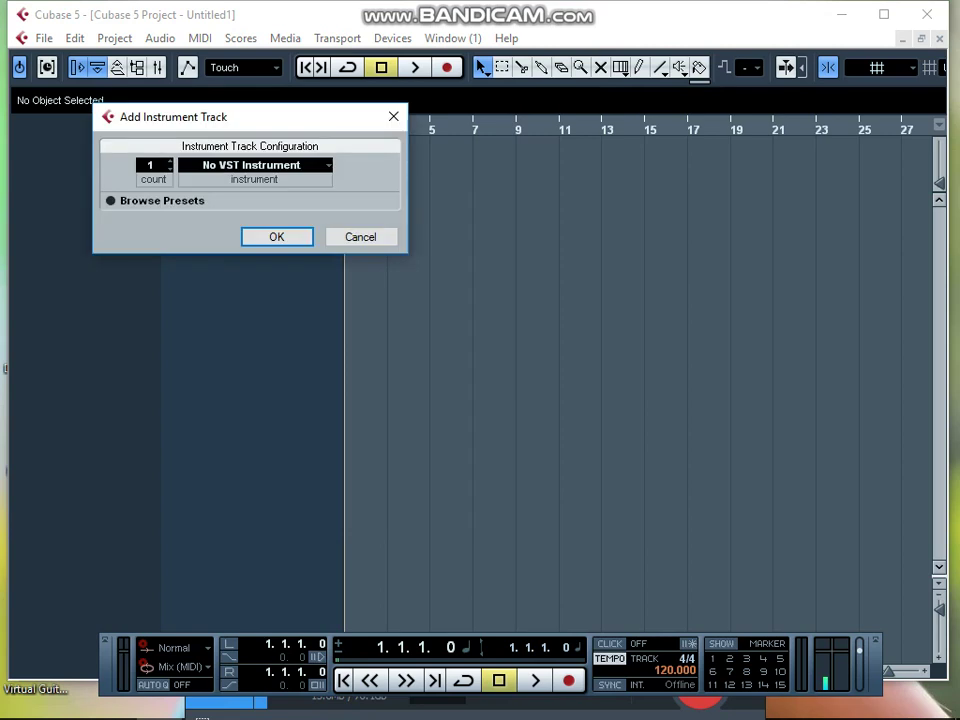
click(254, 165)
key(Up)
key(Up)
key(Up)
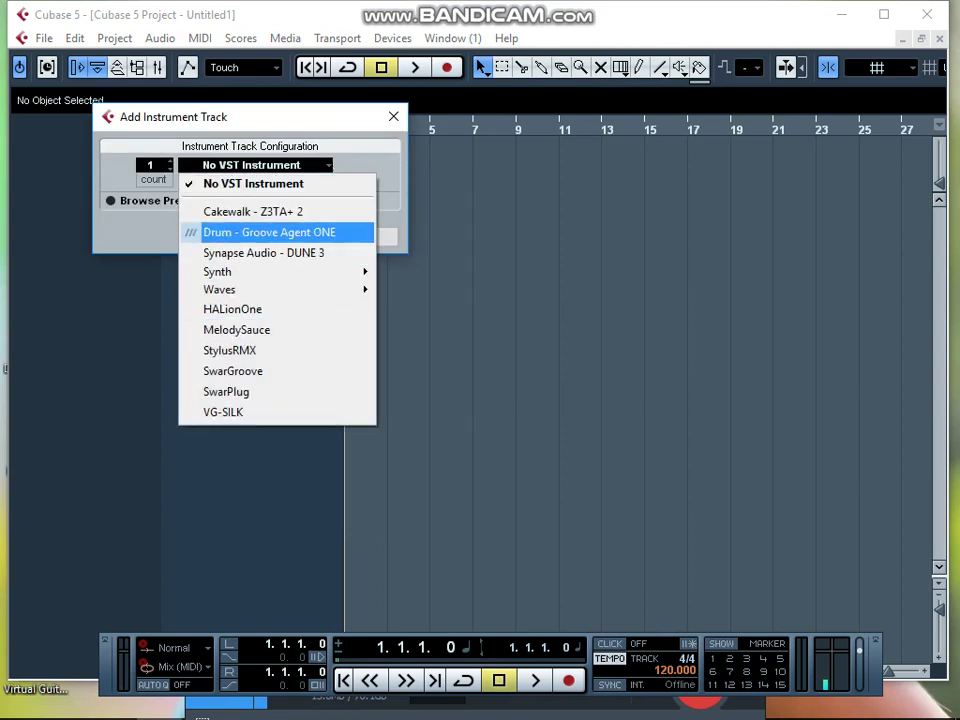
key(Up)
key(Down)
key(Down)
key(Down)
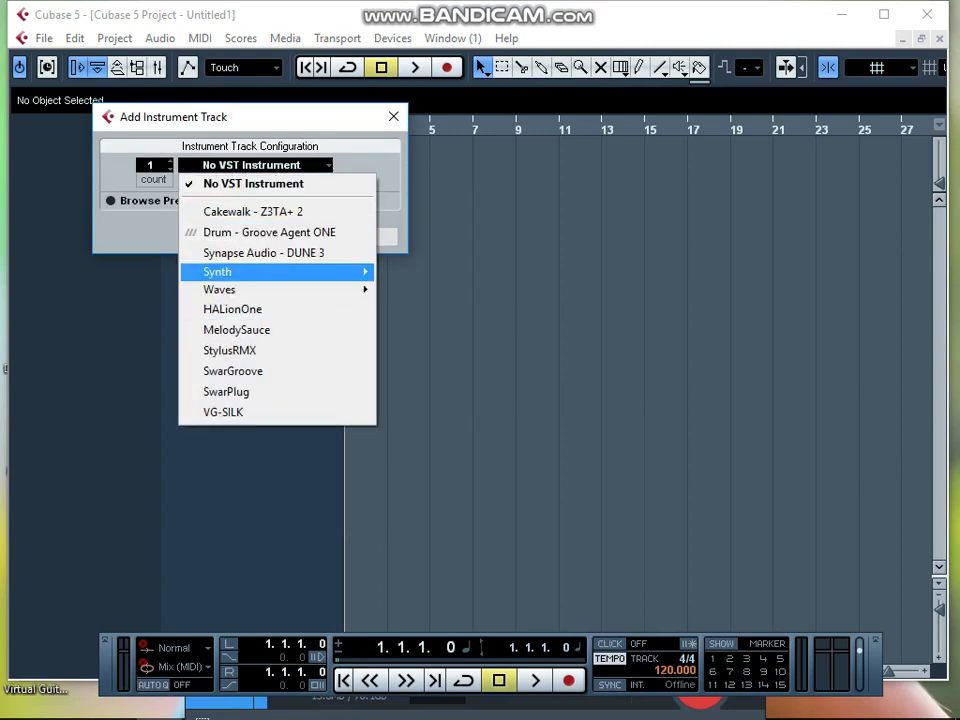
key(Right)
key(Down)
key(Down)
key(Down)
key(Down)
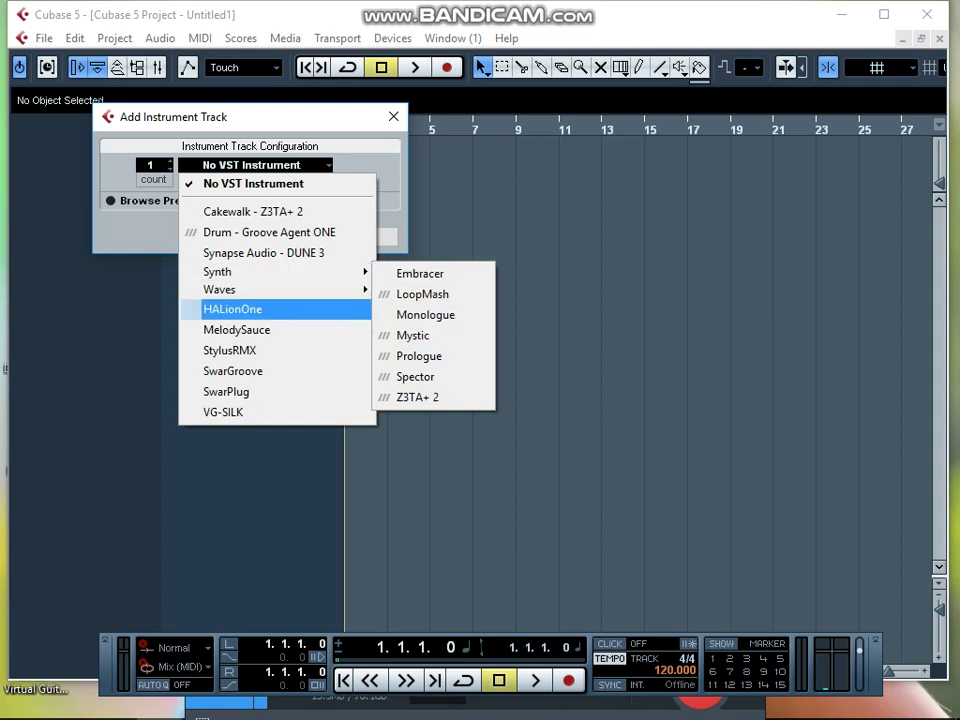
key(Down)
key(Down)
key(Down)
key(Down)
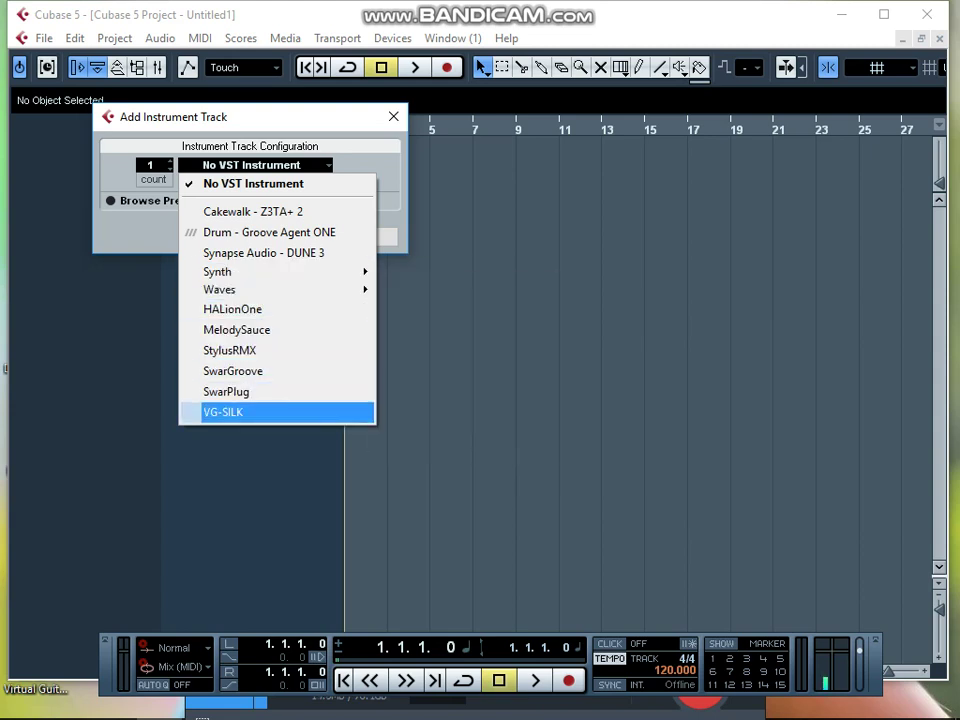
key(Return)
key(Return)
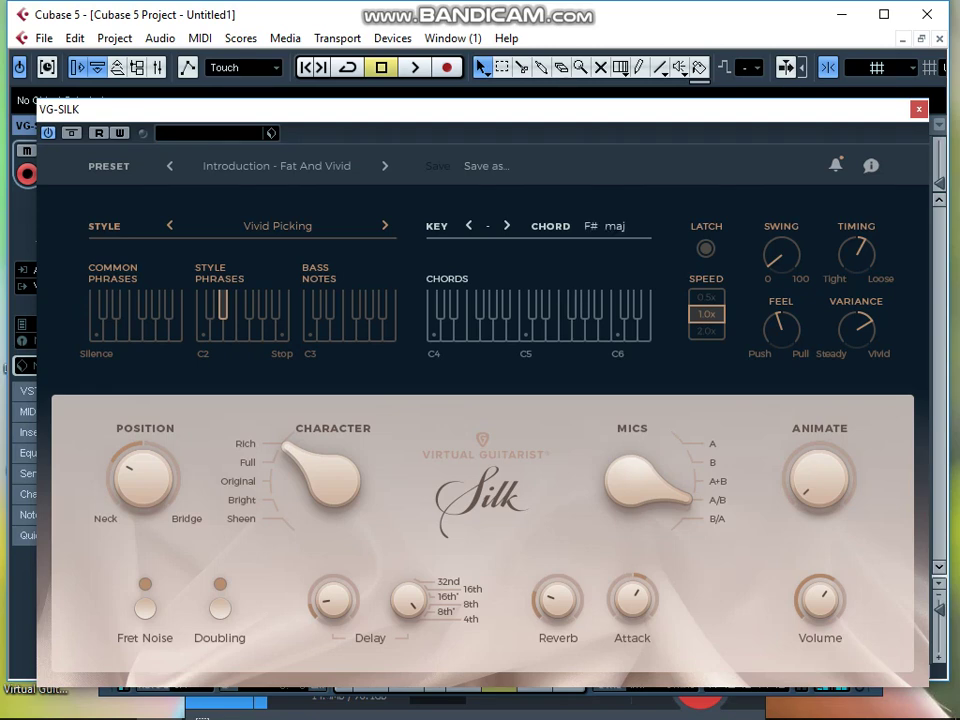
Try the VG-SILK styles 5/4 Classical and 7/8 Advanced Pop High, and settle on the style 6/8 Picking Low.
click(277, 225)
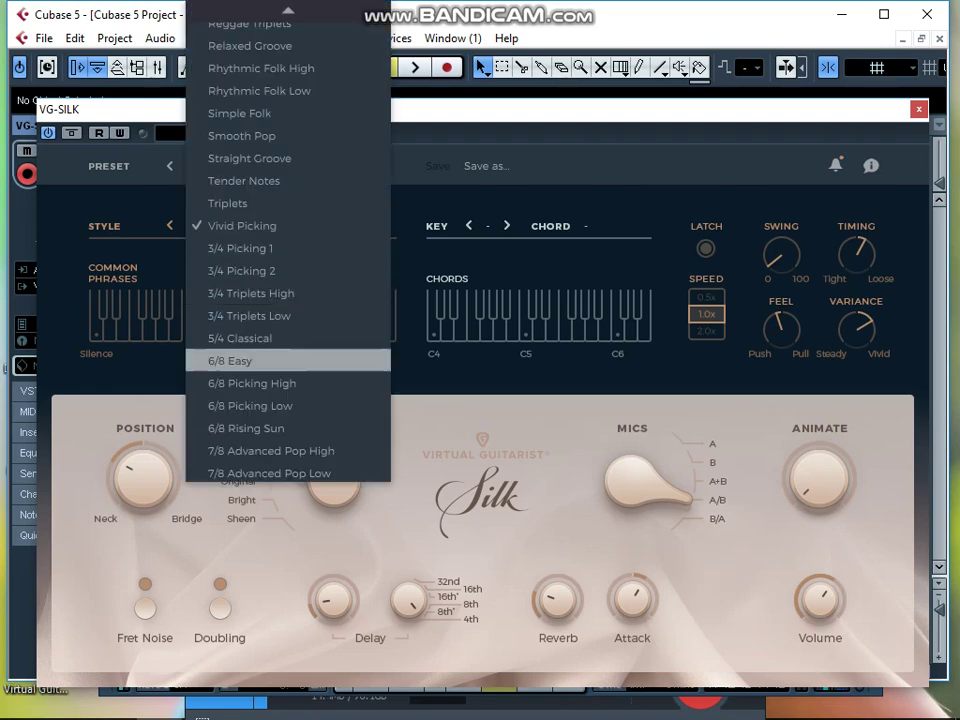
click(277, 338)
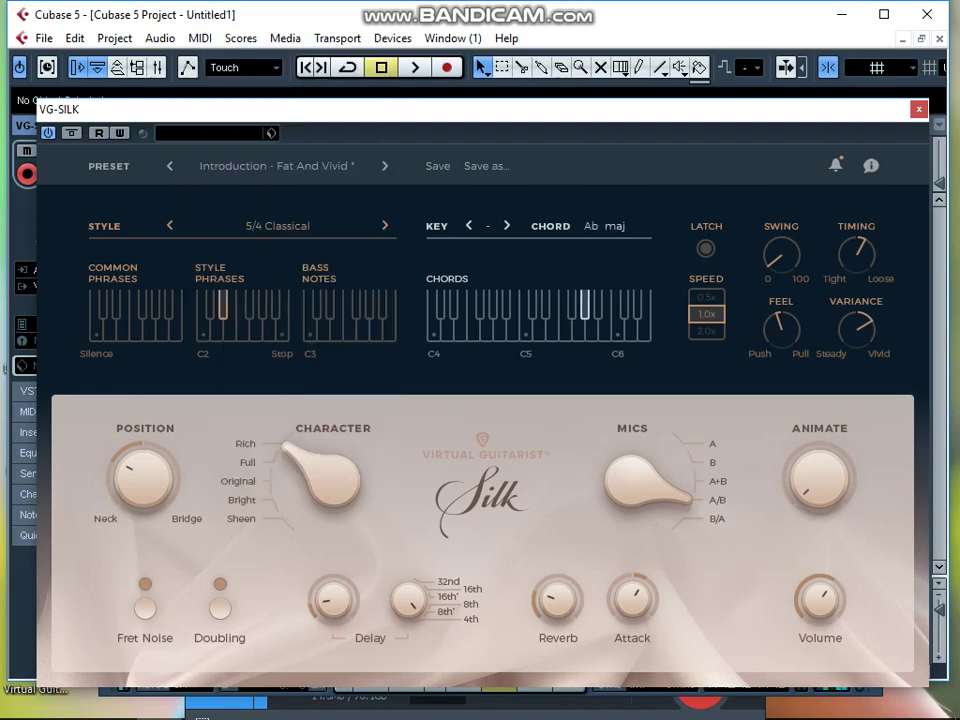
click(277, 225)
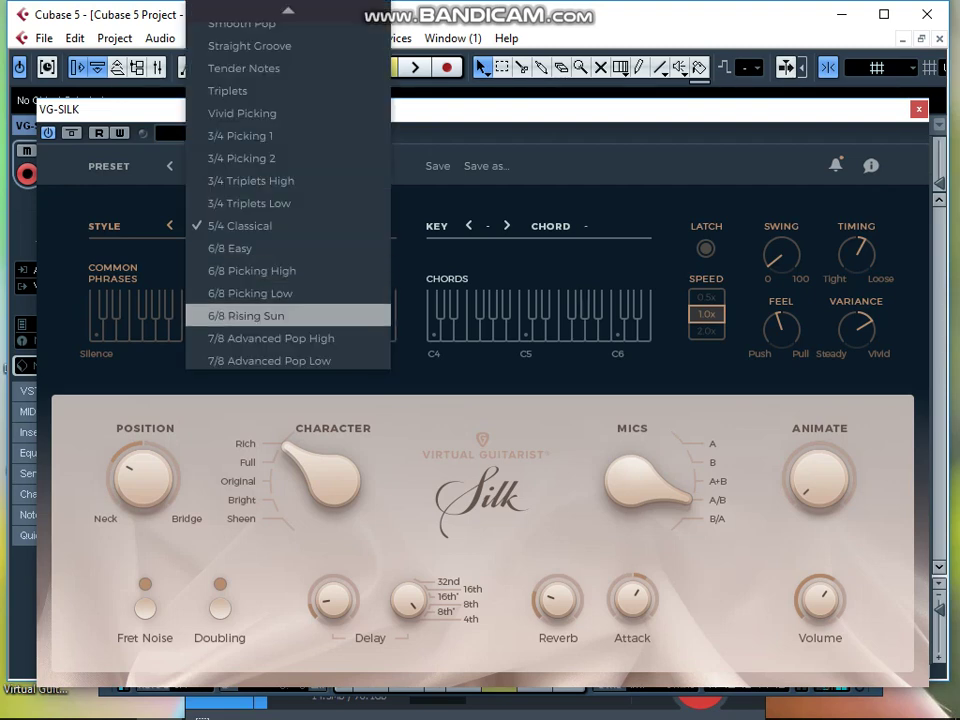
click(277, 338)
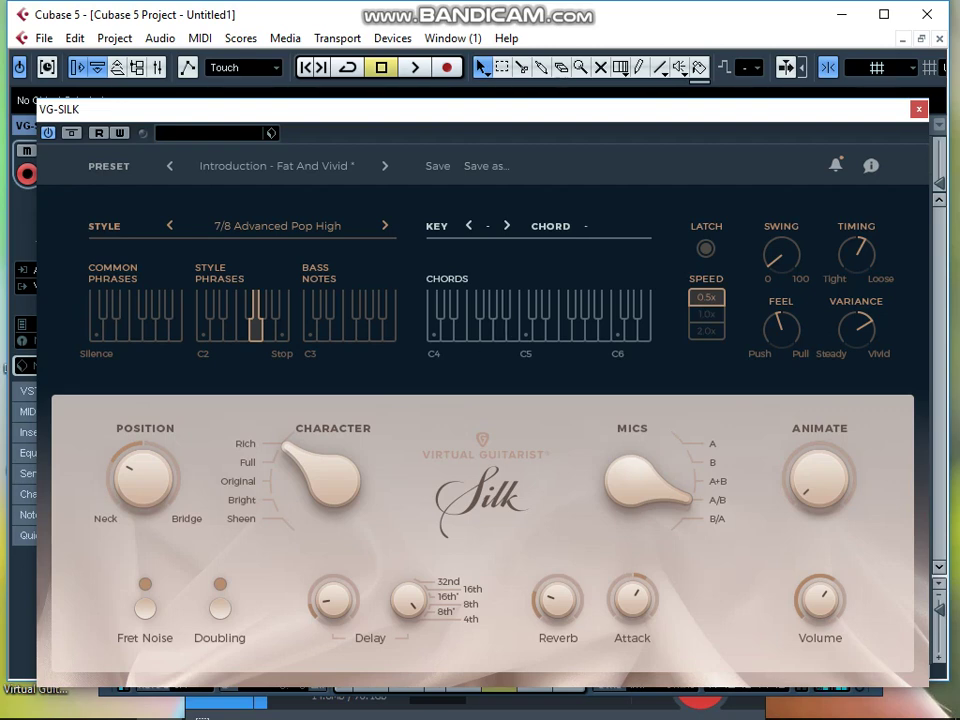
click(278, 226)
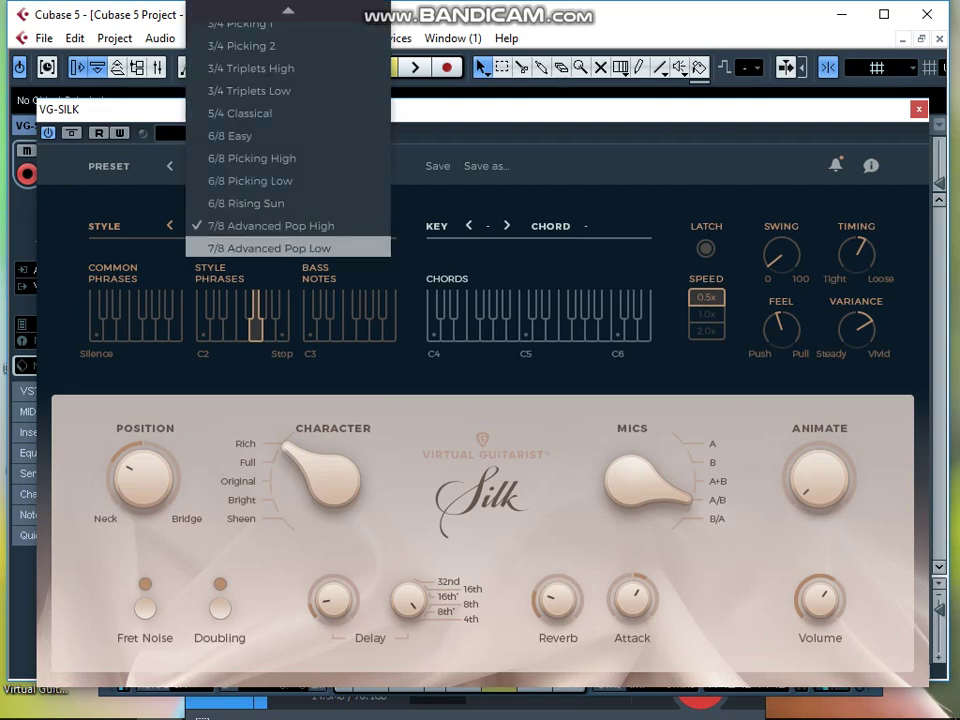
click(278, 180)
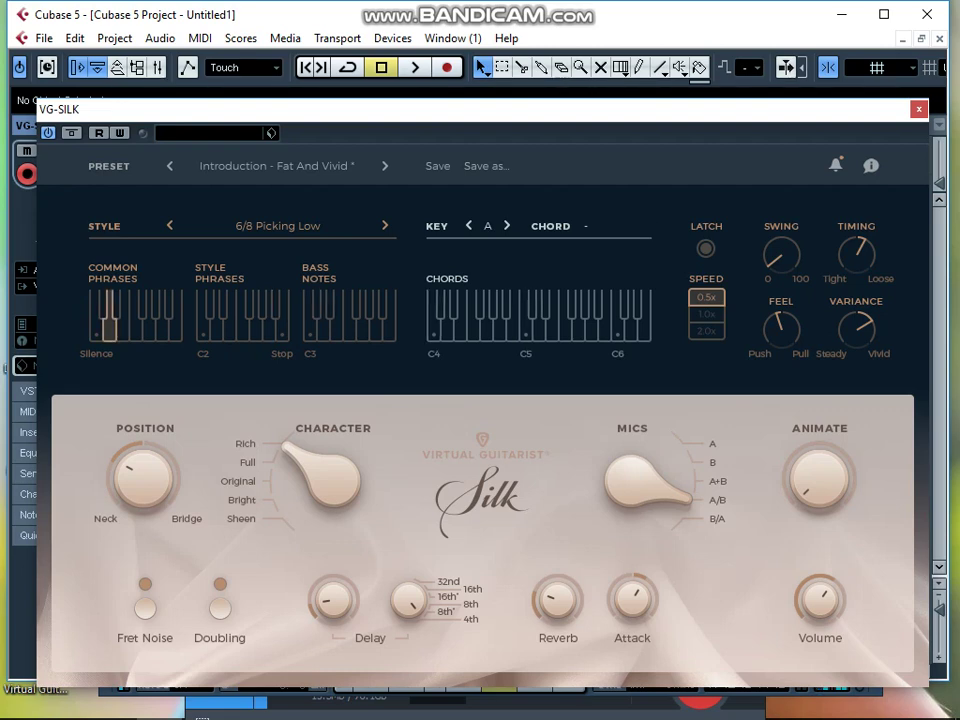
Close the VG-SILK plugin window and minimize Cubase 5 to return to the desktop.
click(918, 109)
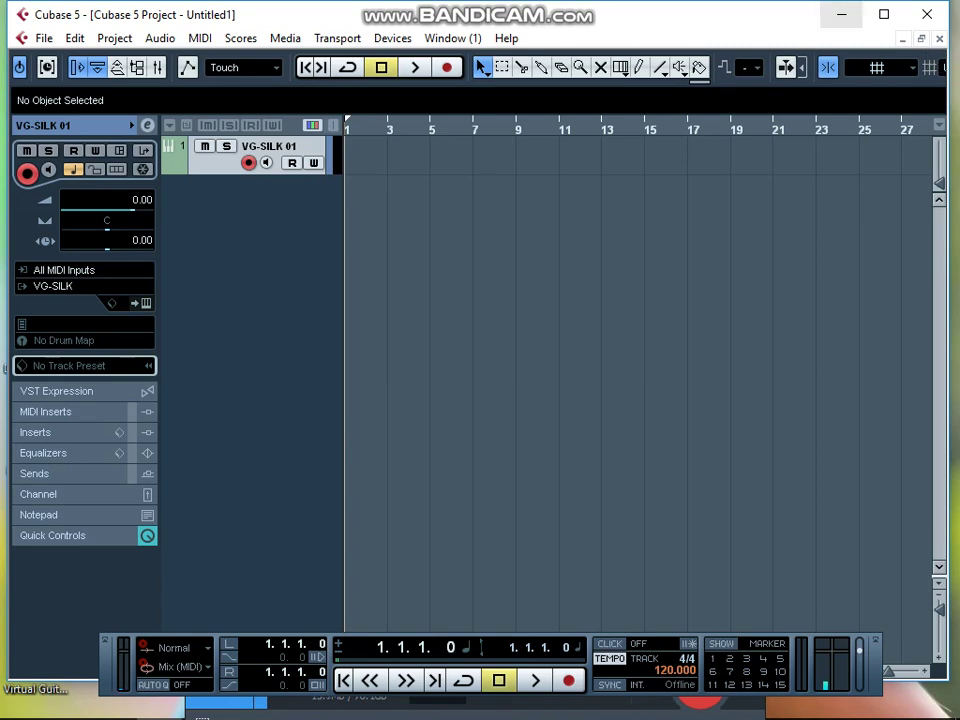
click(841, 14)
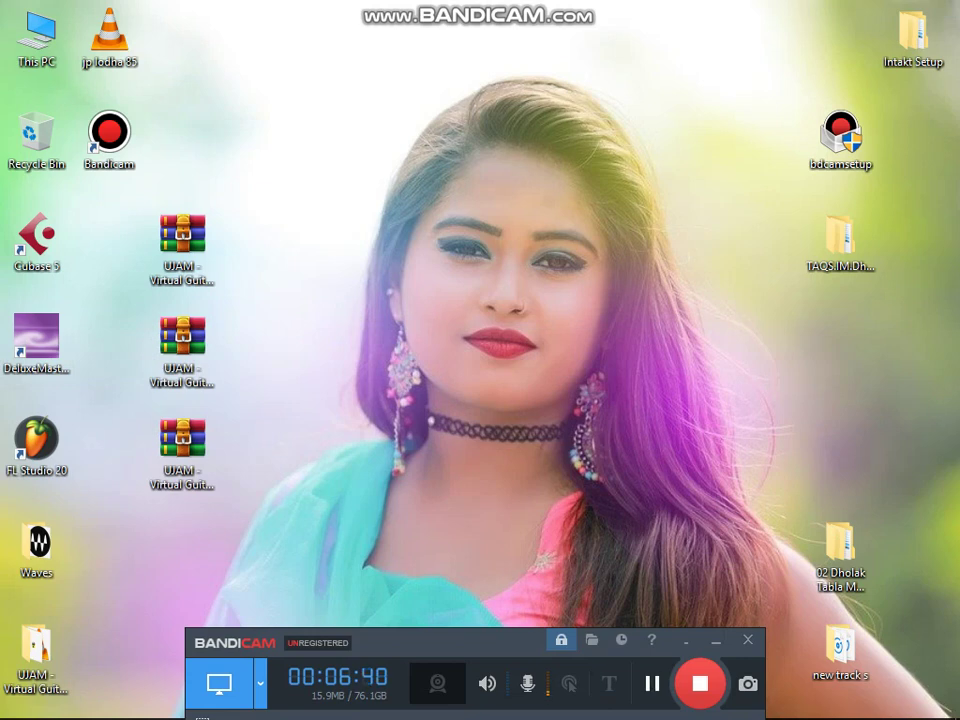